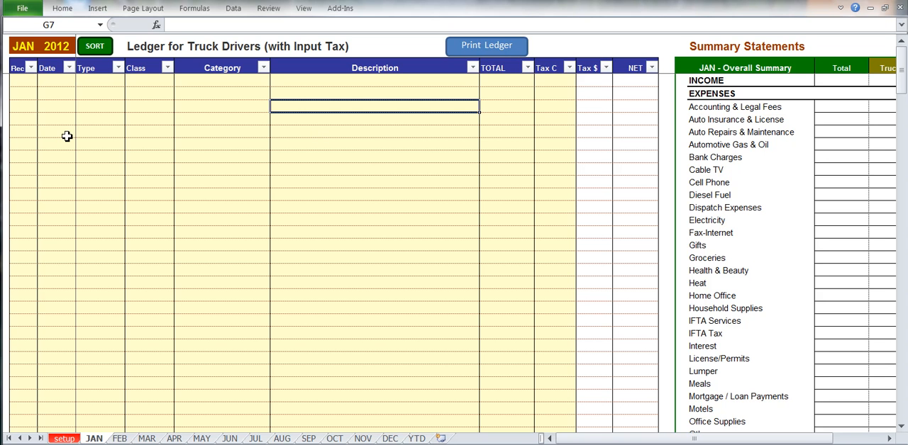
Look through the January, February and March ledgers, and examine January's entry columns from Date to Tax C
{"action": "left_click", "coordinate": [15, 49]}
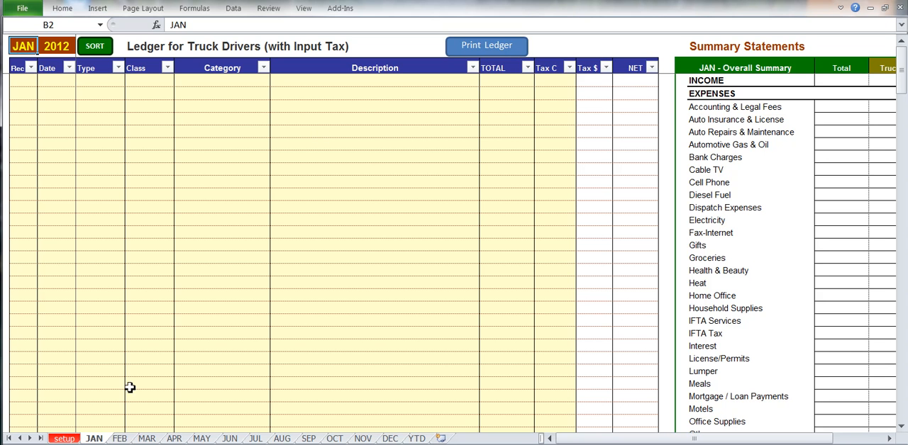
{"action": "left_click", "coordinate": [120, 439]}
{"action": "left_click", "coordinate": [147, 439]}
{"action": "left_click", "coordinate": [120, 439]}
{"action": "left_click", "coordinate": [94, 439]}
{"action": "left_click_drag", "start_coordinate": [52, 92], "coordinate": [543, 88]}
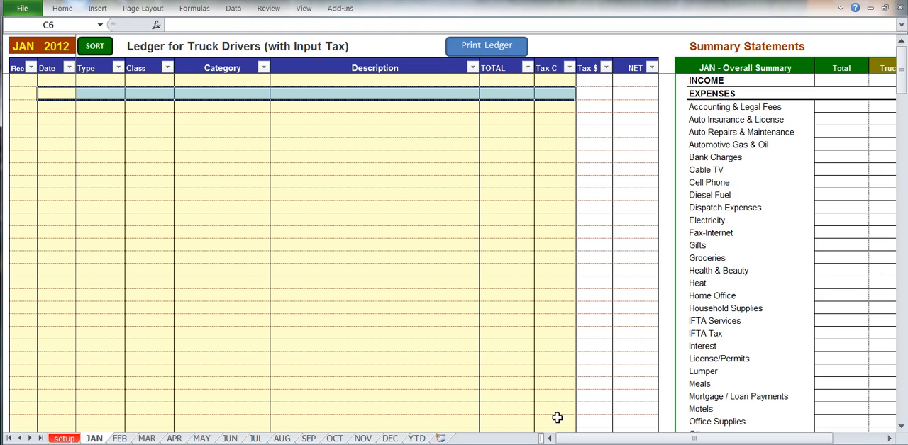
Examine January's Overall Summary and Trucking Only Summary statements beside the ledger
{"action": "left_click_drag", "start_coordinate": [575, 440], "coordinate": [619, 441]}
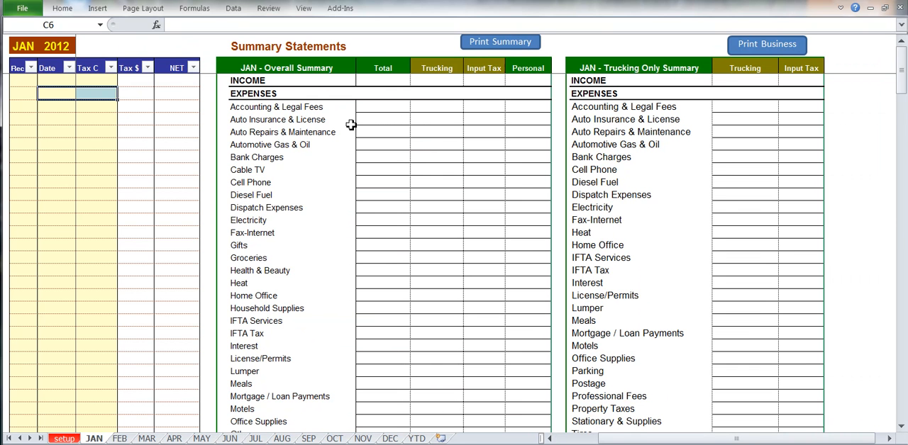
{"action": "left_click_drag", "start_coordinate": [228, 66], "coordinate": [534, 258]}
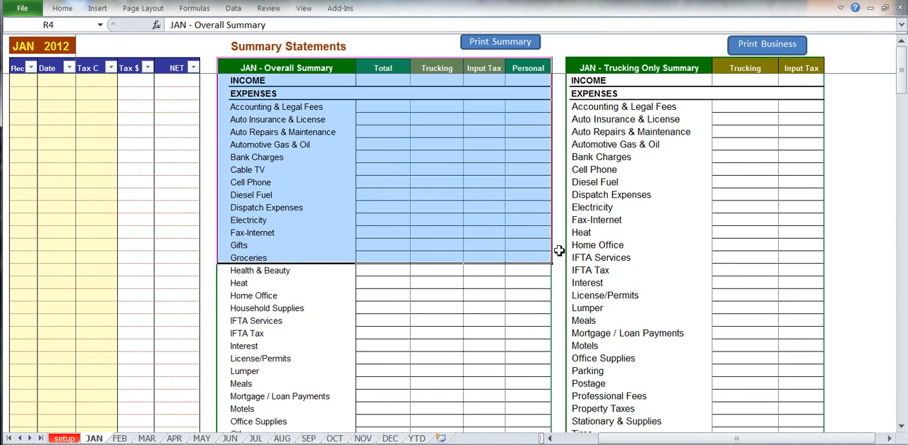
{"action": "left_click", "coordinate": [581, 65]}
{"action": "left_click_drag", "start_coordinate": [735, 98], "coordinate": [784, 310]}
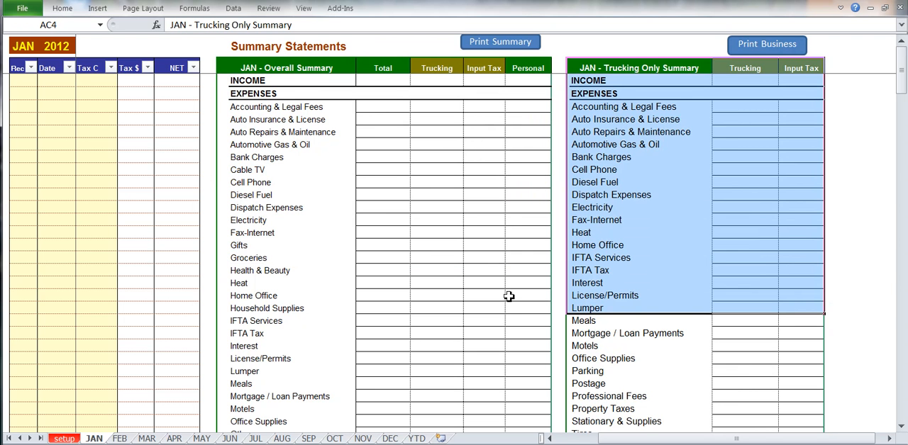
Examine the Collected, Paid and NET amounts in January's monthly Input Tax Summary
{"action": "scroll", "coordinate": [509, 296], "scroll_direction": "down", "scroll_amount": 12}
{"action": "scroll", "coordinate": [508, 297], "scroll_direction": "down", "scroll_amount": 3}
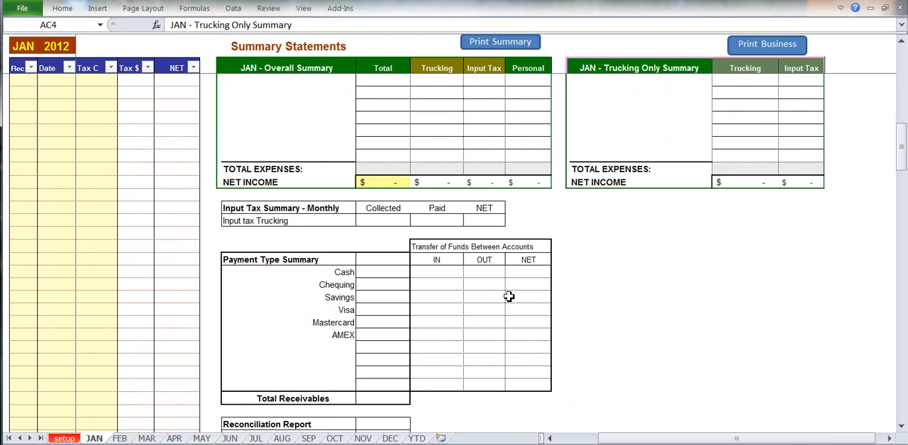
{"action": "left_click", "coordinate": [385, 221]}
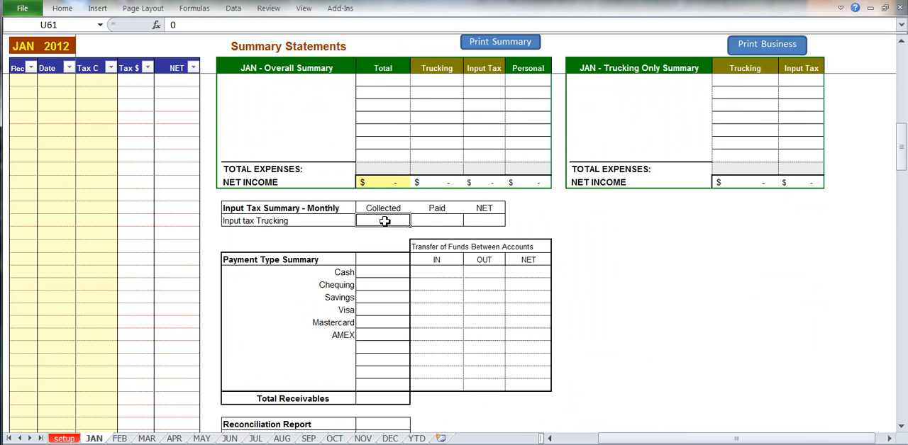
{"action": "left_click", "coordinate": [426, 222]}
{"action": "left_click", "coordinate": [486, 221]}
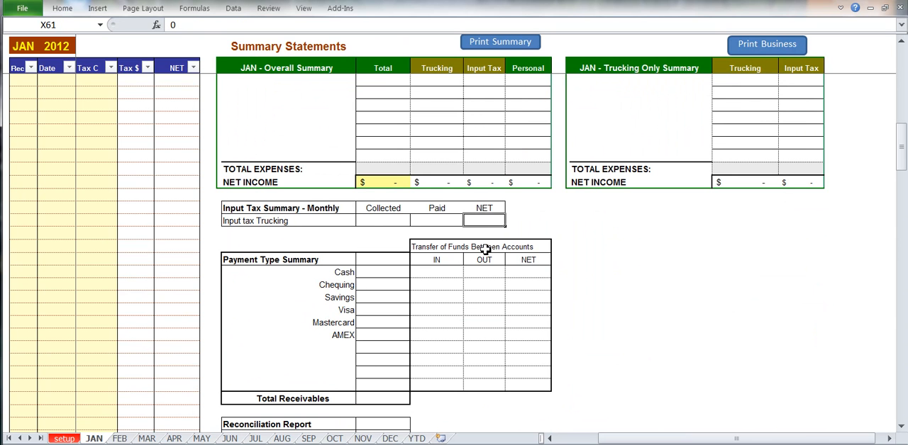
Examine January's Payment Type Summary with its account transfers, and the unreconciled total in the Reconciliation Report
{"action": "left_click_drag", "start_coordinate": [390, 298], "coordinate": [373, 330]}
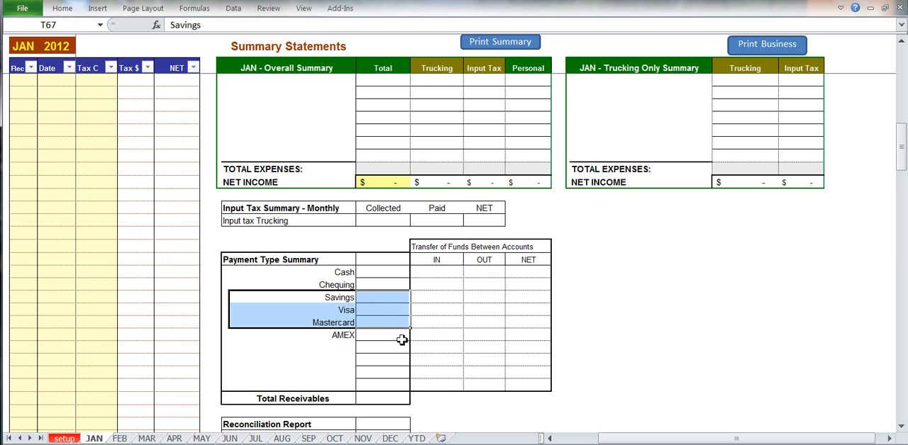
{"action": "left_click_drag", "start_coordinate": [433, 290], "coordinate": [516, 299]}
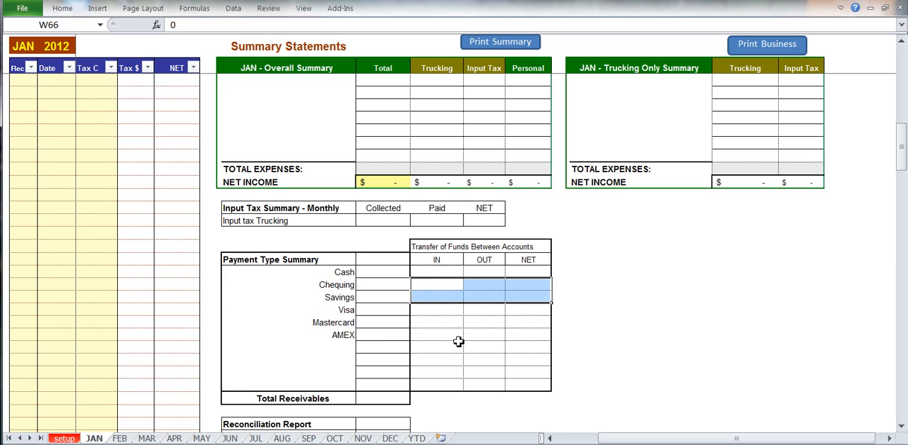
{"action": "left_click", "coordinate": [389, 320]}
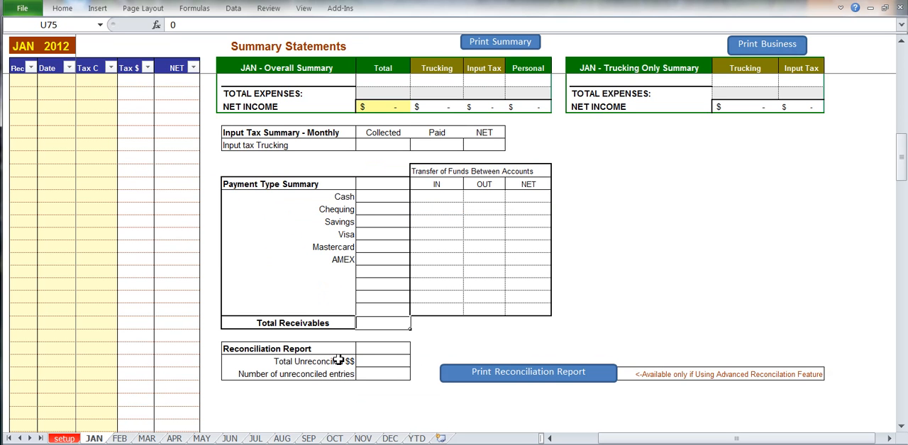
{"action": "left_click", "coordinate": [376, 361]}
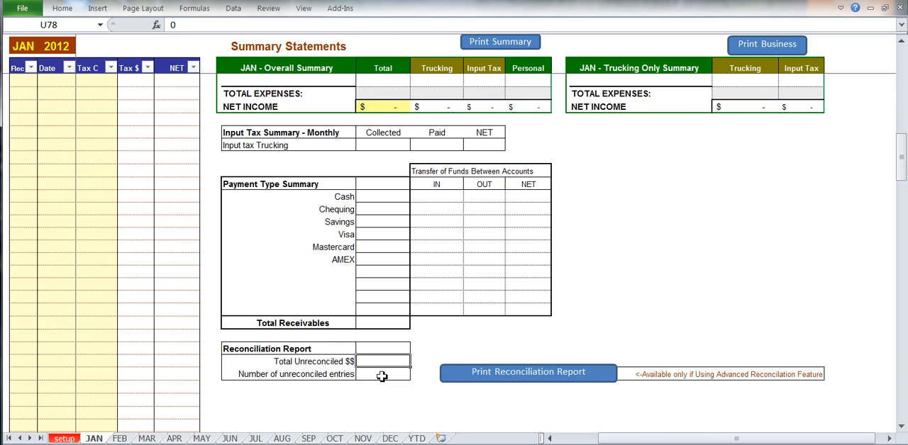
Examine the BUSINESS and OVERALL reports on the YTD sheet
{"action": "left_click", "coordinate": [549, 439]}
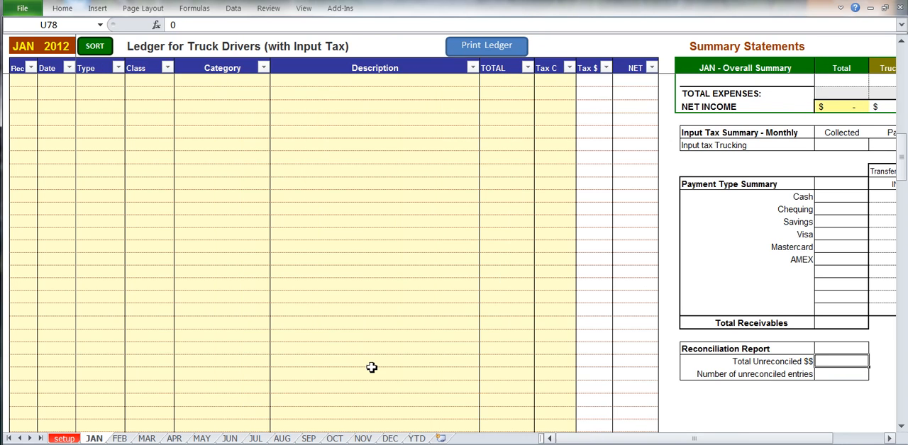
{"action": "scroll", "coordinate": [264, 344], "scroll_direction": "up", "scroll_amount": 6}
{"action": "scroll", "coordinate": [264, 344], "scroll_direction": "up", "scroll_amount": 10}
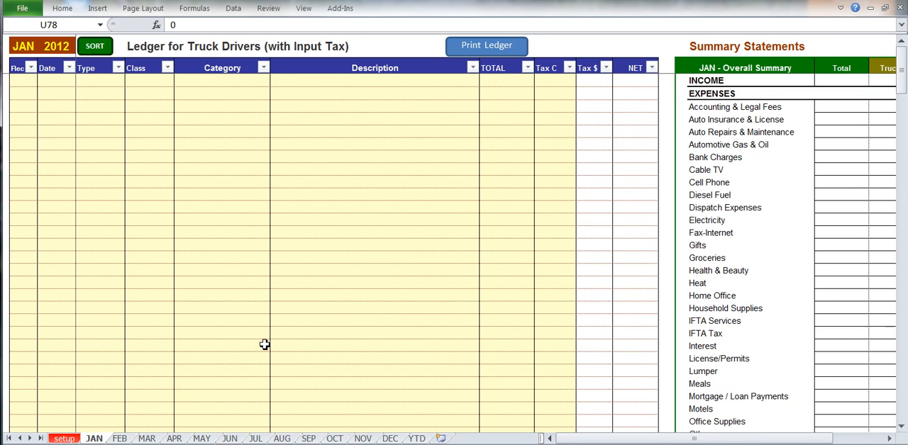
{"action": "left_click", "coordinate": [417, 439]}
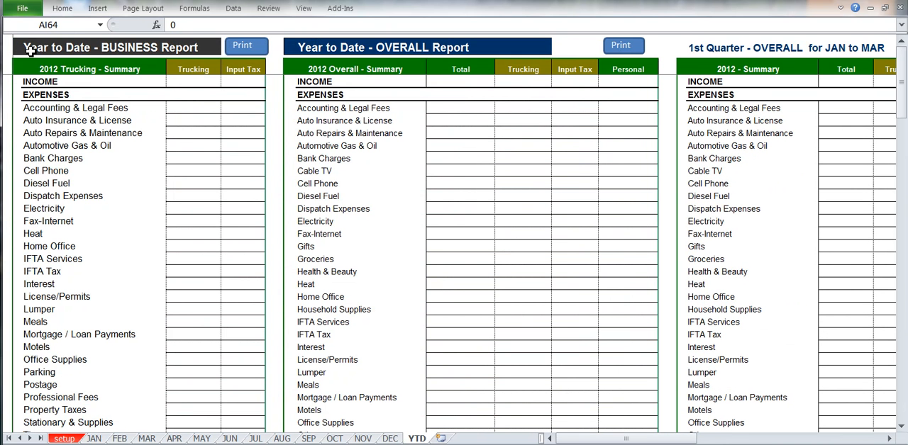
{"action": "left_click_drag", "start_coordinate": [31, 51], "coordinate": [209, 84]}
{"action": "left_click_drag", "start_coordinate": [209, 114], "coordinate": [243, 274]}
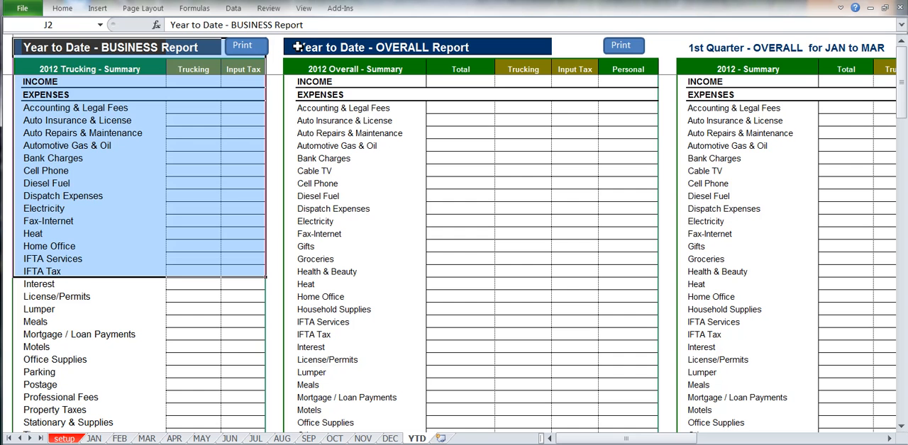
{"action": "left_click_drag", "start_coordinate": [297, 47], "coordinate": [649, 250]}
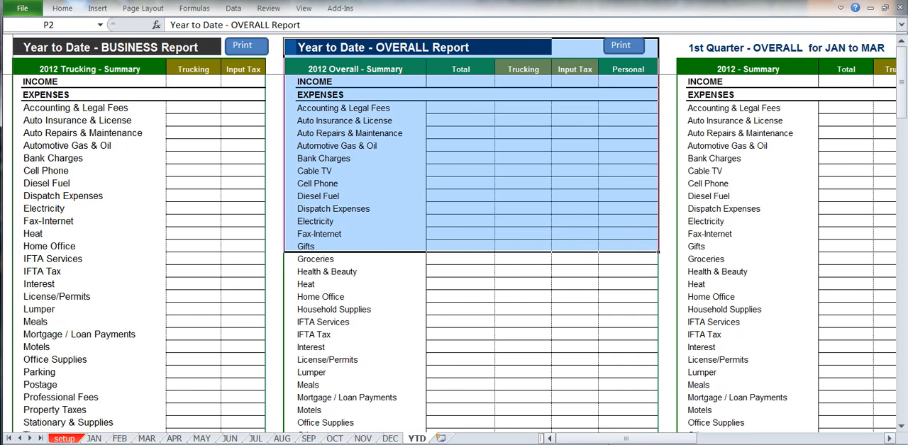
Examine the quarterly reports on the YTD sheet, including the 1st Quarter input tax and payment type summaries
{"action": "left_click_drag", "start_coordinate": [608, 440], "coordinate": [666, 440]}
{"action": "scroll", "coordinate": [634, 376], "scroll_direction": "down", "scroll_amount": 8}
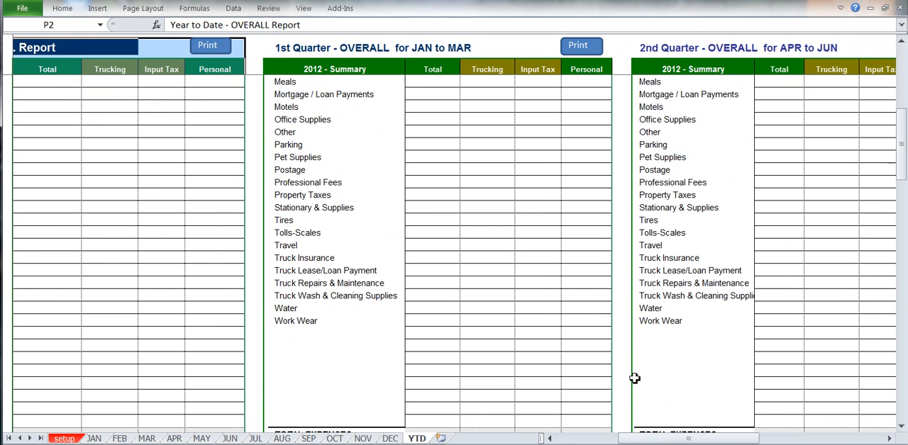
{"action": "scroll", "coordinate": [634, 377], "scroll_direction": "down", "scroll_amount": 9}
{"action": "scroll", "coordinate": [607, 277], "scroll_direction": "up", "scroll_amount": 2}
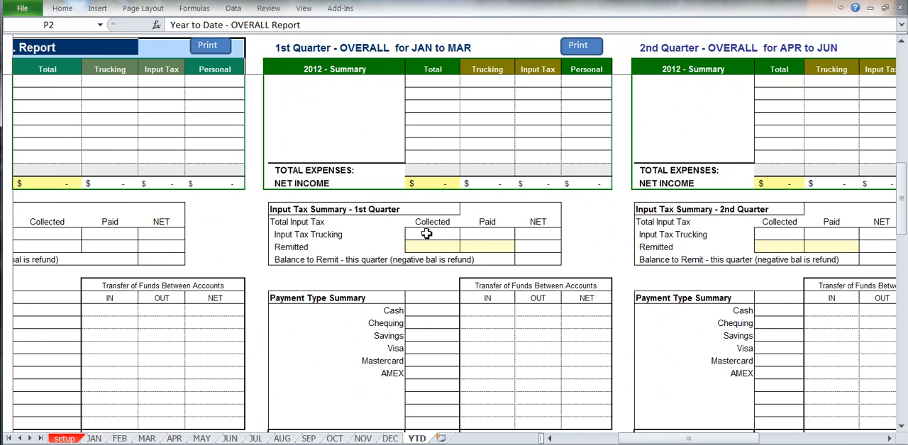
{"action": "left_click", "coordinate": [427, 234]}
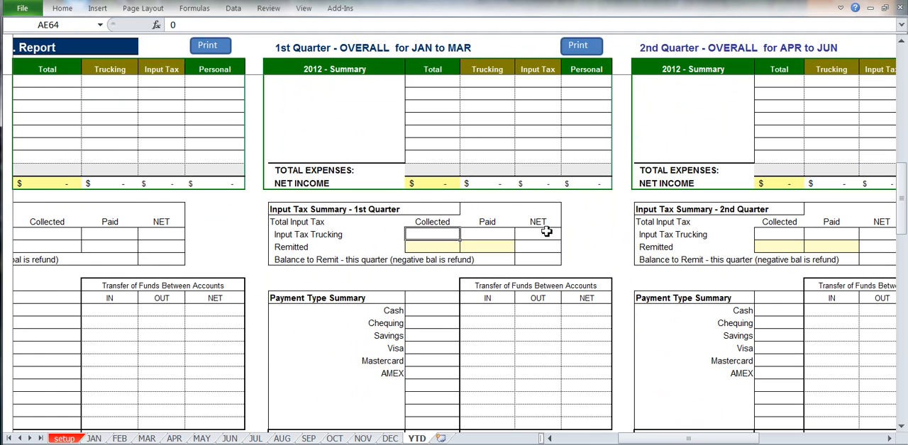
{"action": "left_click_drag", "start_coordinate": [383, 334], "coordinate": [417, 363]}
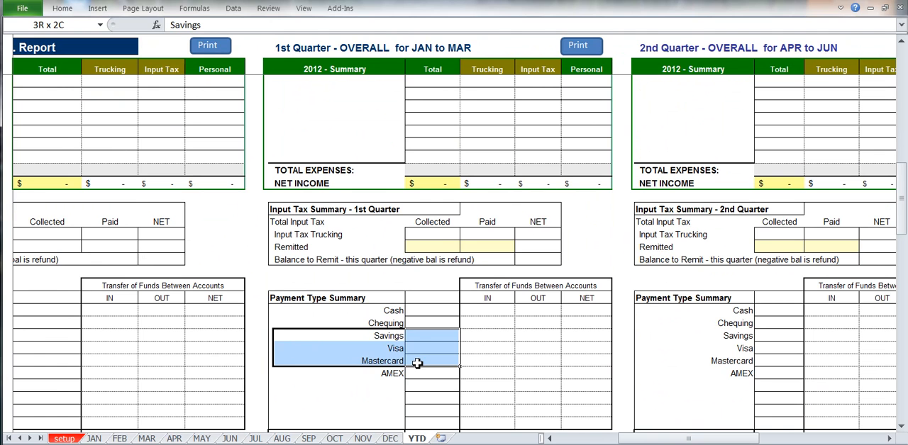
{"action": "left_click", "coordinate": [489, 337]}
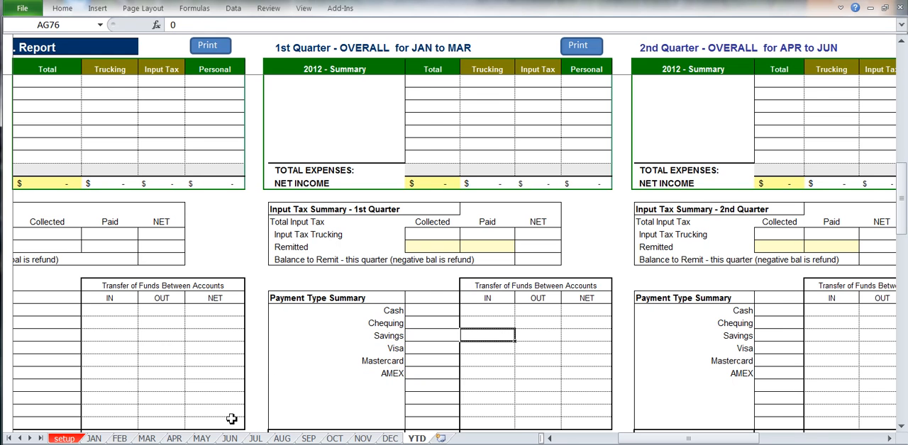
{"action": "left_click", "coordinate": [565, 439]}
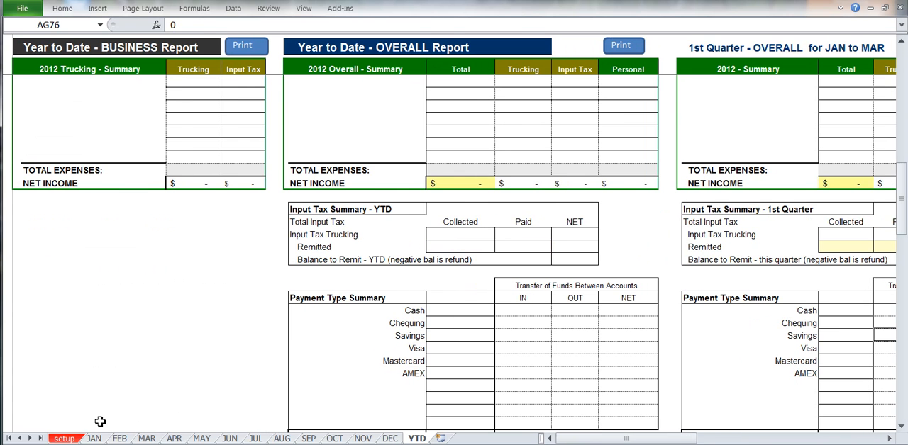
Open the setup sheet and review its expense categories from Accounting & Legal Fees to License/Permits
{"action": "left_click", "coordinate": [64, 439]}
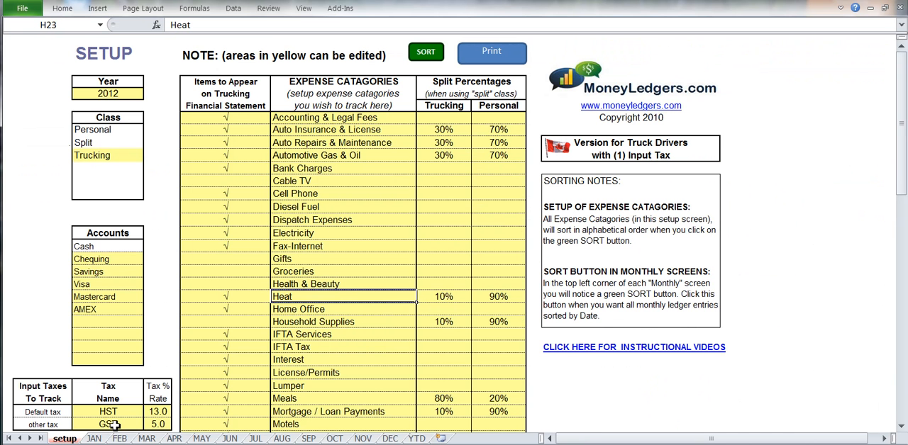
{"action": "left_click", "coordinate": [321, 120]}
{"action": "left_click_drag", "start_coordinate": [324, 158], "coordinate": [341, 369]}
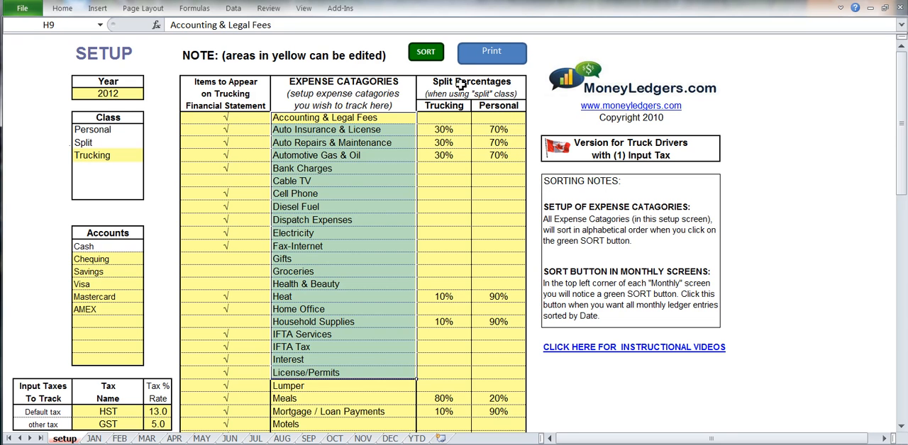
Review the Trucking and Personal split percentages for Heat and Meals, along with the Split class they depend on
{"action": "left_click_drag", "start_coordinate": [460, 84], "coordinate": [462, 103]}
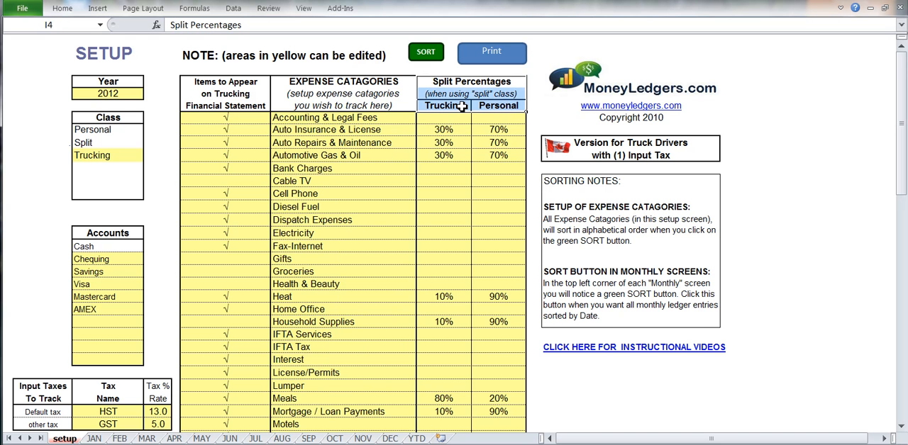
{"action": "left_click_drag", "start_coordinate": [340, 298], "coordinate": [485, 295]}
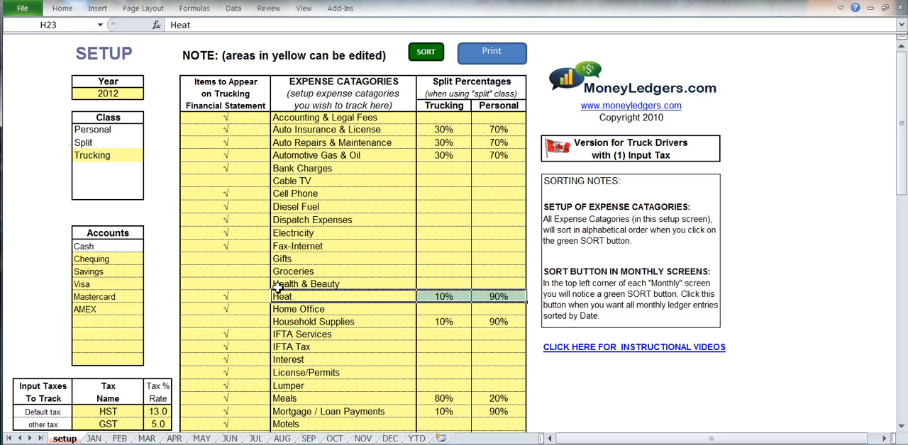
{"action": "left_click", "coordinate": [110, 143]}
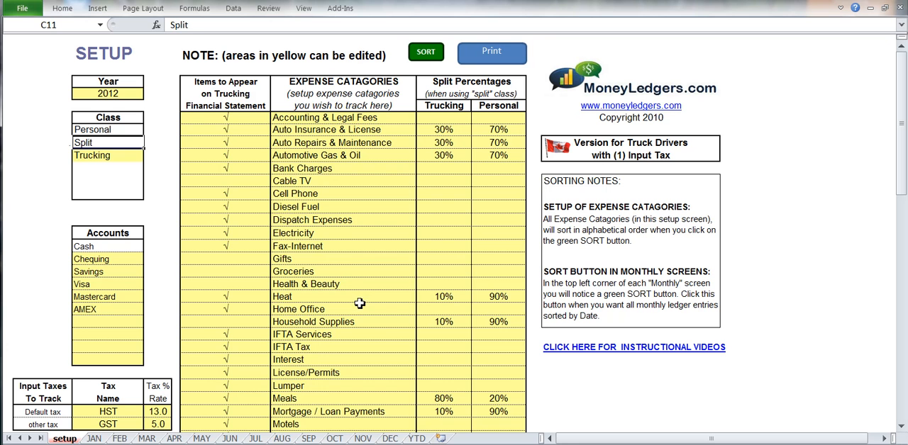
{"action": "left_click_drag", "start_coordinate": [330, 398], "coordinate": [492, 399]}
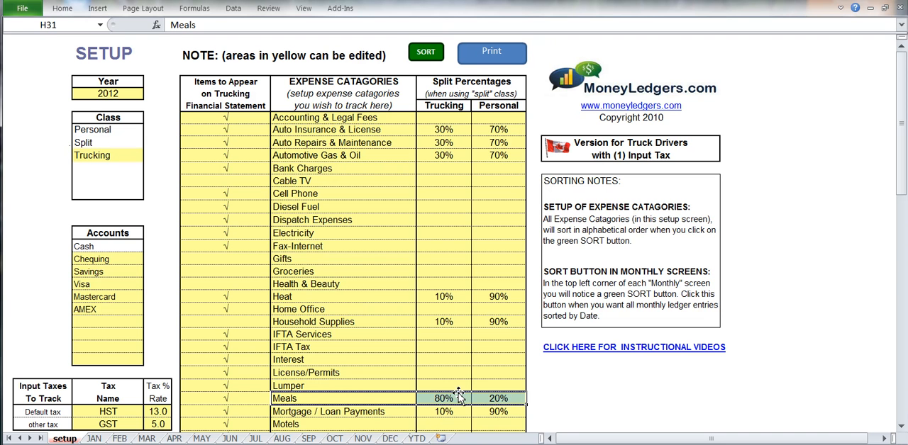
{"action": "left_click", "coordinate": [109, 144]}
{"action": "left_click", "coordinate": [371, 398]}
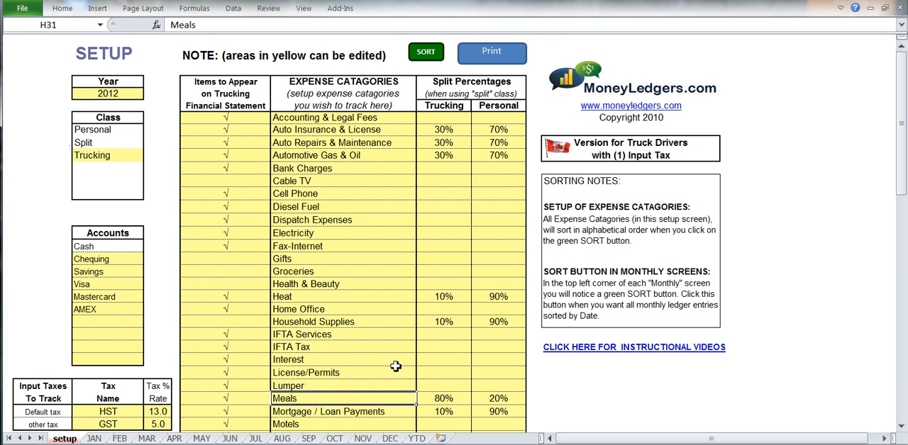
Mark Groceries with a check so it appears on the trucking financial statement
{"action": "left_click", "coordinate": [244, 82]}
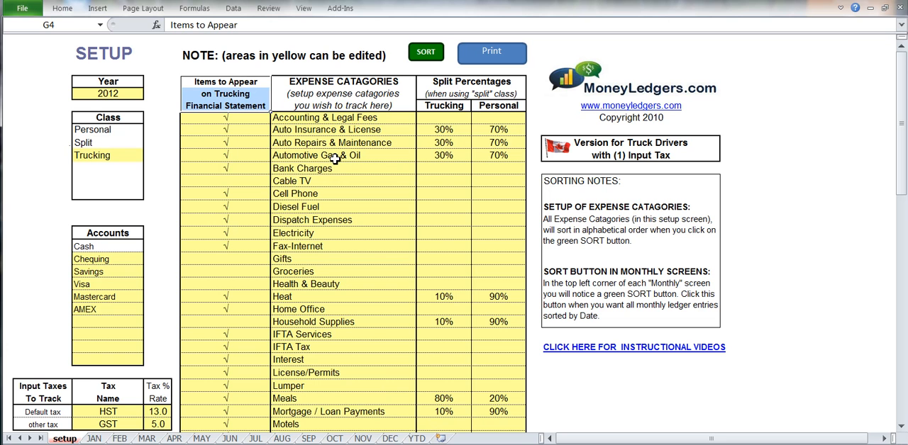
{"action": "left_click", "coordinate": [251, 276]}
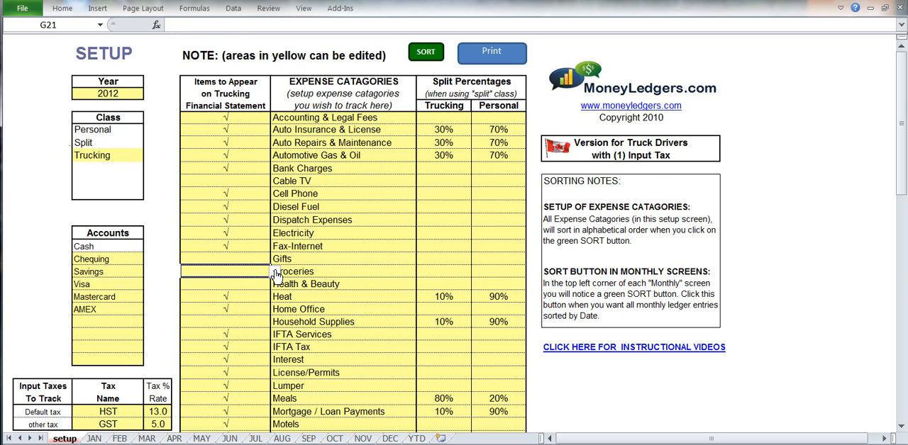
{"action": "left_click", "coordinate": [276, 275]}
{"action": "left_click", "coordinate": [268, 284]}
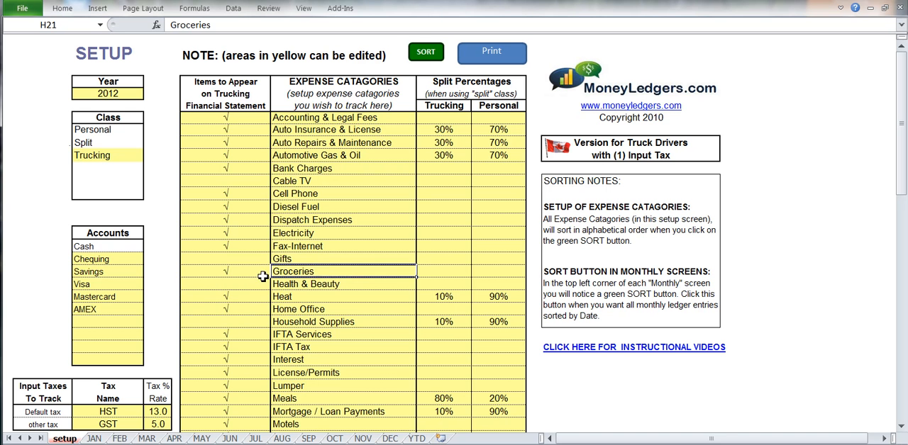
Clear the check mark for Groceries in the trucking financial statement items
{"action": "left_click", "coordinate": [274, 276]}
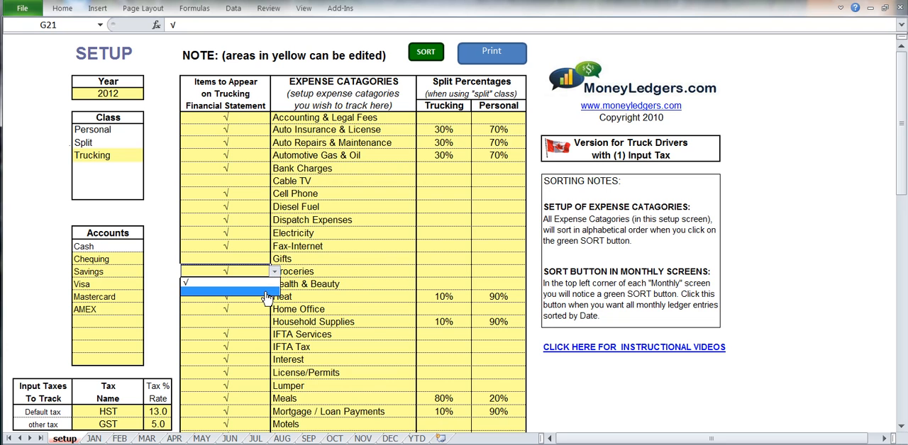
{"action": "left_click", "coordinate": [266, 291]}
{"action": "left_click", "coordinate": [319, 272]}
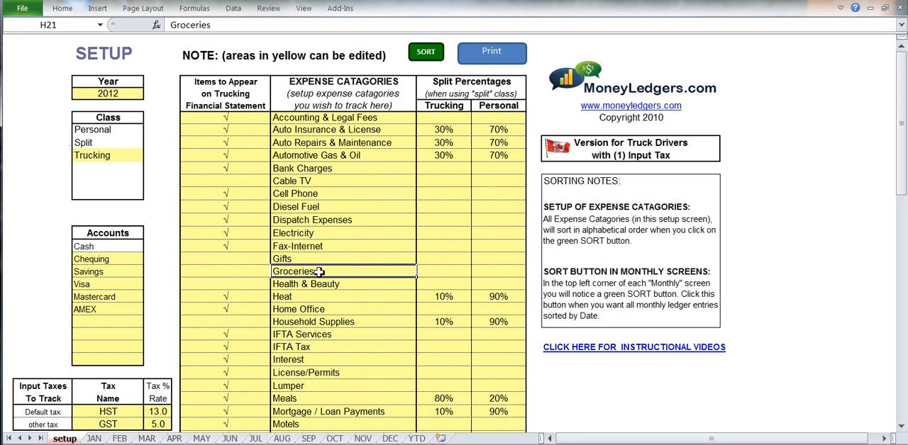
Review the editable setup fields for the year, the Trucking class and the account names from Chequing down
{"action": "left_click", "coordinate": [131, 94]}
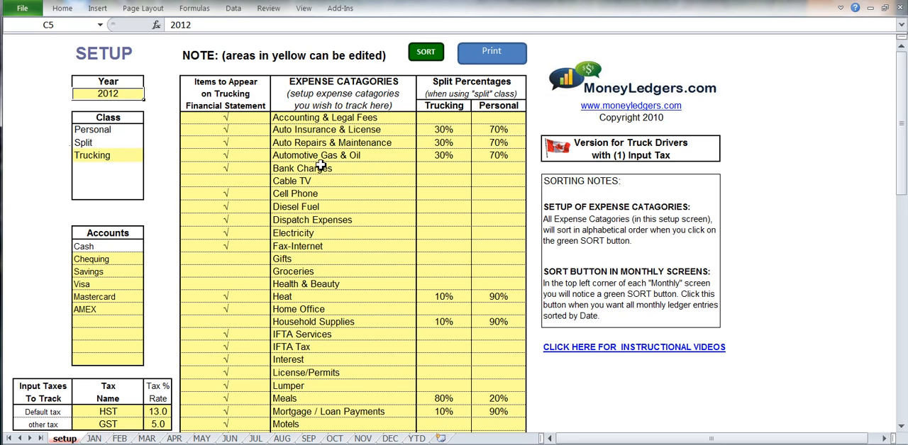
{"action": "left_click", "coordinate": [118, 155]}
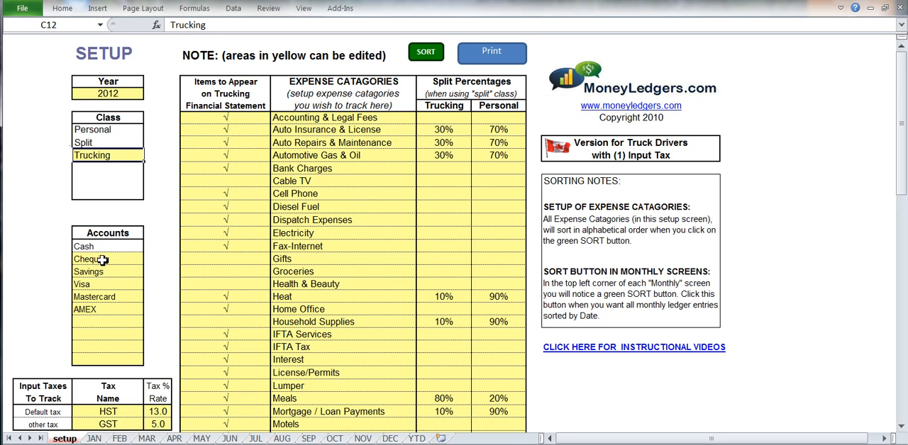
{"action": "left_click_drag", "start_coordinate": [102, 260], "coordinate": [105, 360]}
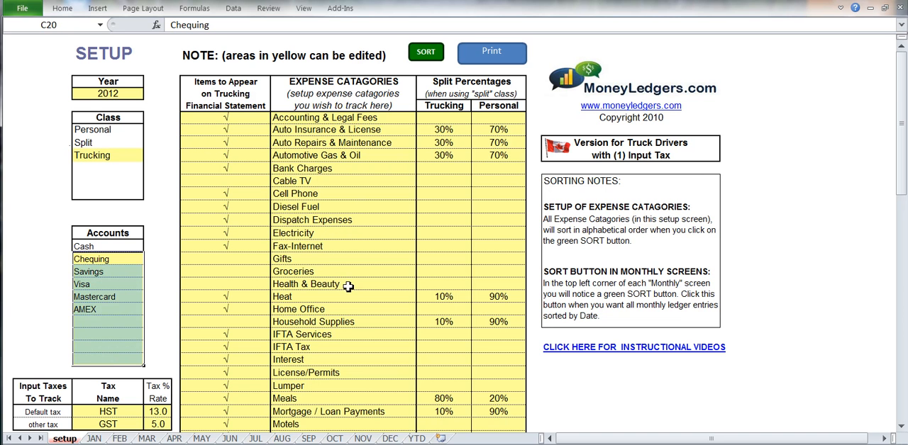
Review the names and percentage rates of the default and other input taxes on the setup sheet
{"action": "scroll", "coordinate": [370, 280], "scroll_direction": "down", "scroll_amount": 5}
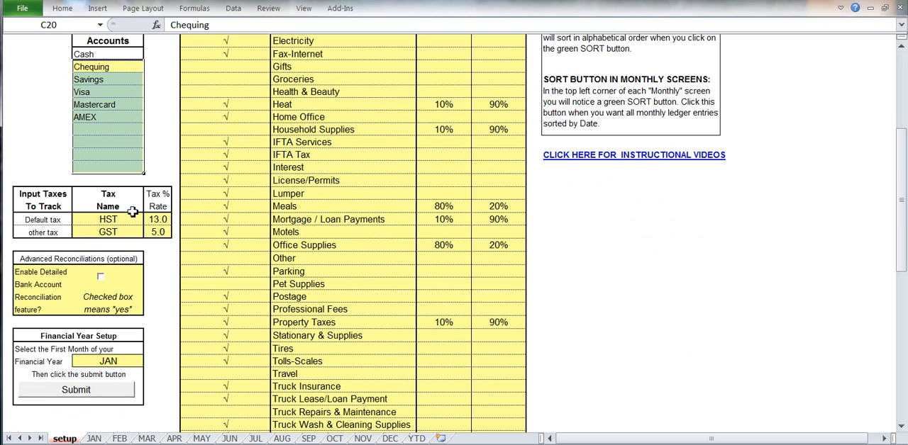
{"action": "left_click", "coordinate": [110, 221]}
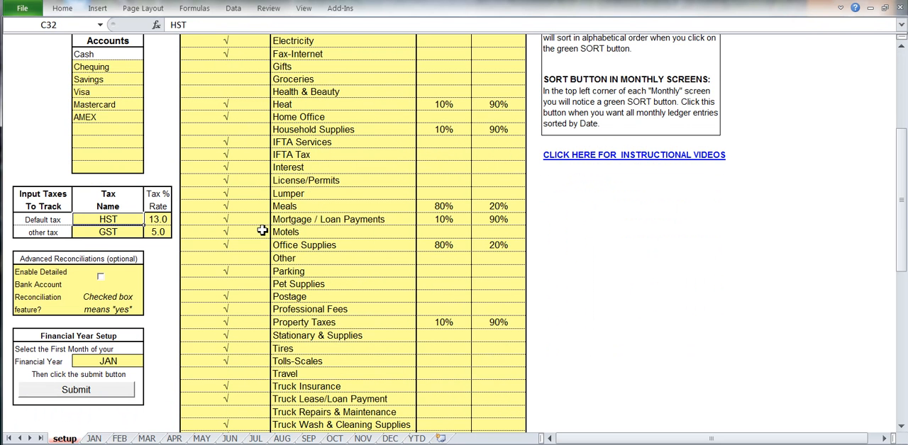
{"action": "left_click", "coordinate": [132, 232]}
{"action": "left_click", "coordinate": [157, 222]}
{"action": "left_click", "coordinate": [158, 232]}
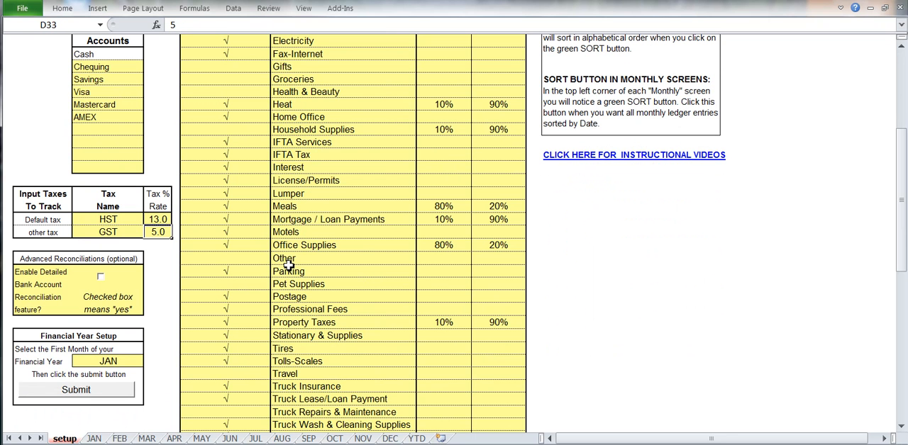
Set the first month of the financial year to MAR
{"action": "left_click", "coordinate": [107, 364]}
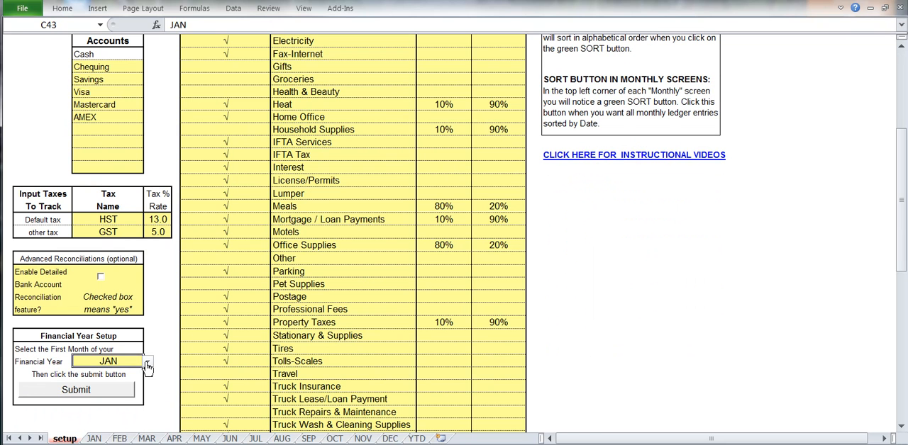
{"action": "left_click", "coordinate": [146, 363]}
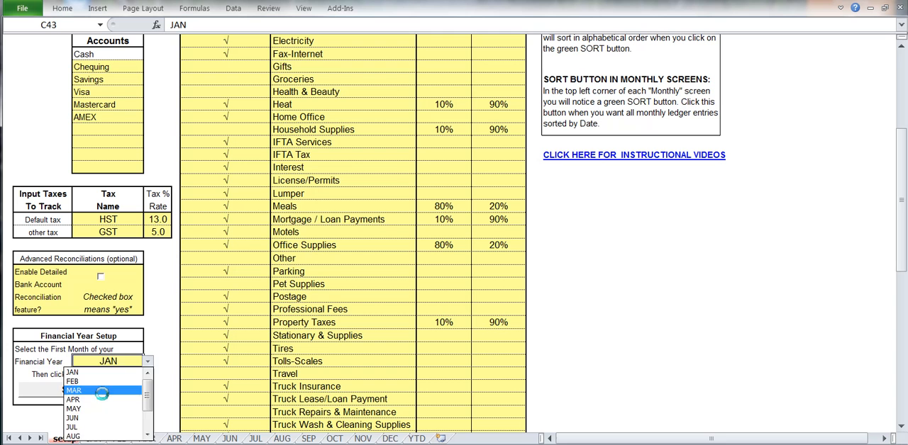
{"action": "left_click", "coordinate": [99, 390]}
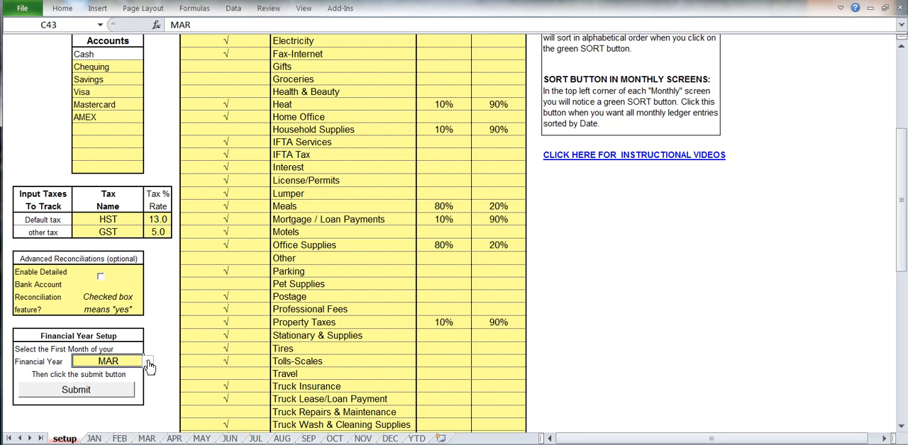
Return the first month of the financial year to JAN
{"action": "left_click", "coordinate": [148, 363]}
{"action": "left_click", "coordinate": [147, 373]}
{"action": "left_click", "coordinate": [147, 373]}
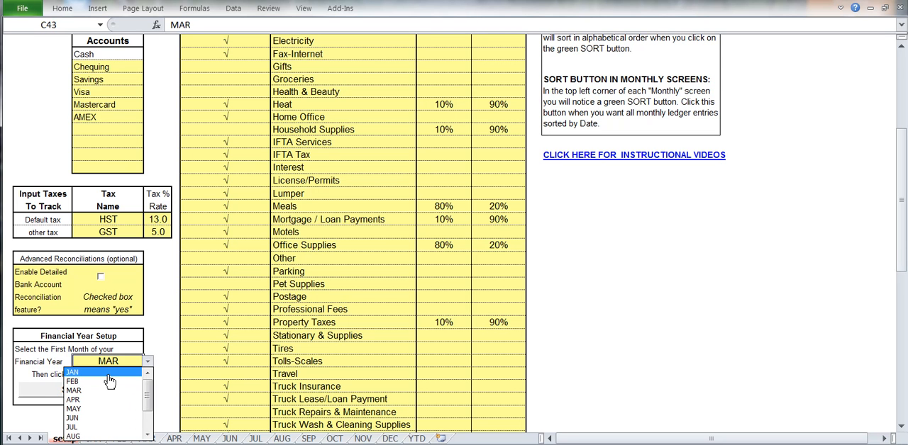
{"action": "left_click", "coordinate": [92, 373]}
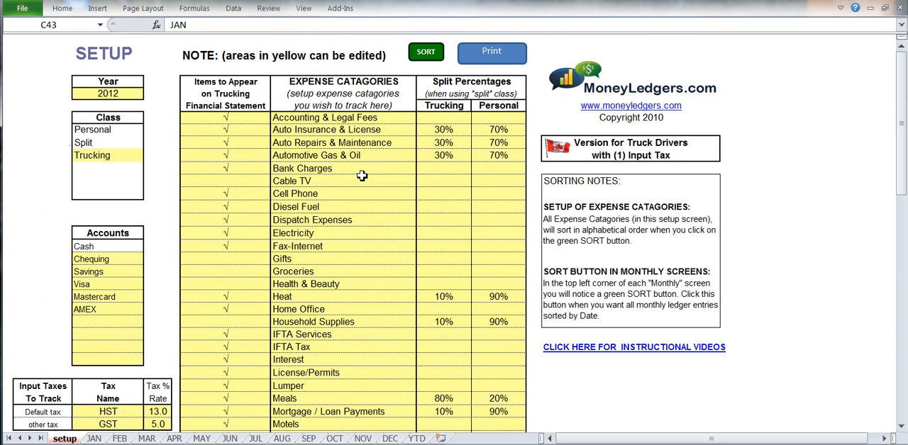
Start an entry in the JAN ledger dated 3-jan with Visa as its type
{"action": "left_click", "coordinate": [94, 439]}
{"action": "left_click", "coordinate": [63, 93]}
{"action": "type", "text": "3-jan"}
{"action": "key", "text": "Tab"}
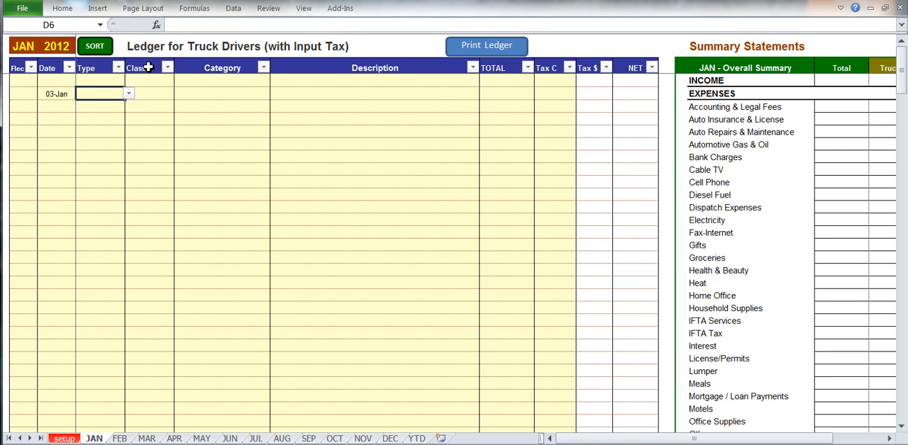
{"action": "left_click", "coordinate": [129, 93]}
{"action": "left_click", "coordinate": [103, 133]}
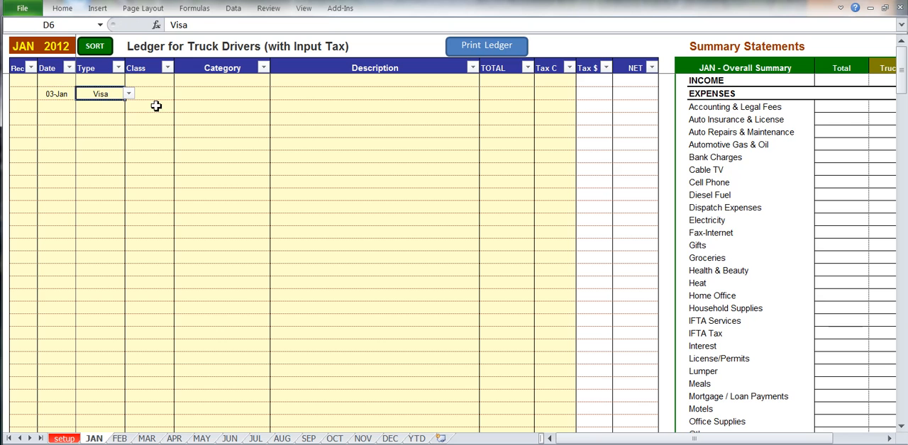
Assign the 03-Jan entry the Trucking class and the Diesel Fuel category
{"action": "left_click", "coordinate": [158, 94]}
{"action": "left_click", "coordinate": [178, 93]}
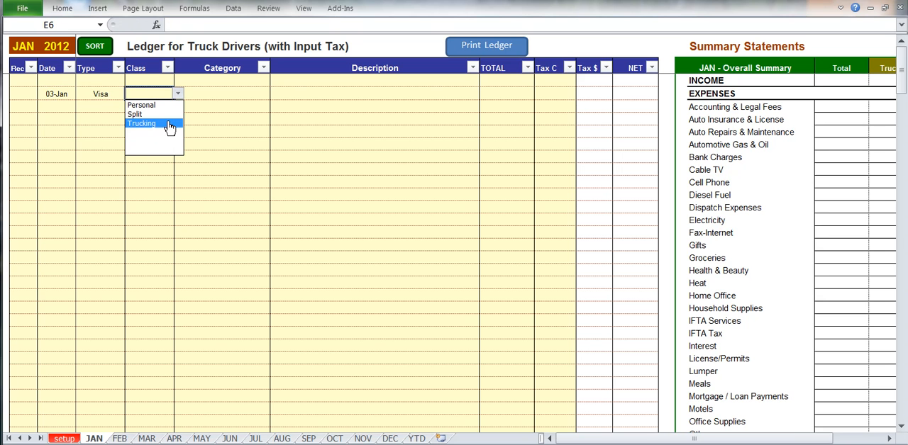
{"action": "left_click", "coordinate": [169, 125]}
{"action": "left_click", "coordinate": [245, 94]}
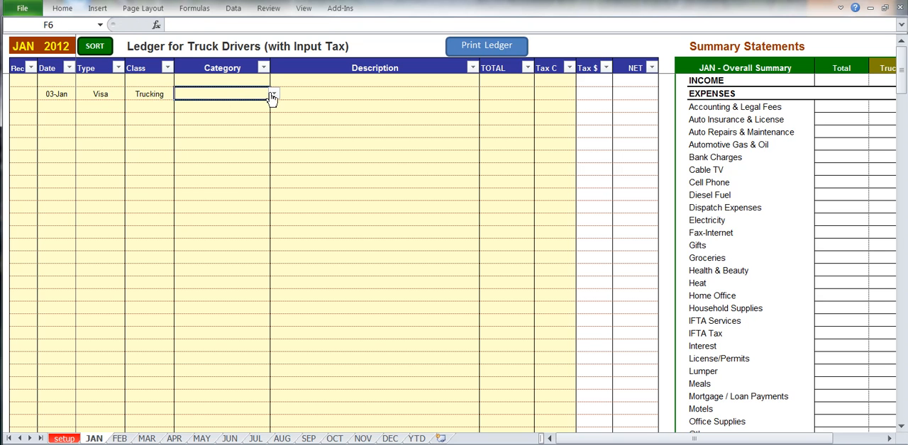
{"action": "left_click", "coordinate": [273, 94]}
{"action": "scroll", "coordinate": [270, 128], "scroll_direction": "down", "scroll_amount": 2}
{"action": "left_click", "coordinate": [253, 150]}
Describe the 03-Jan diesel fuel entry as Shell and enter a total of 380
{"action": "left_click", "coordinate": [313, 95]}
{"action": "type", "text": "Shell"}
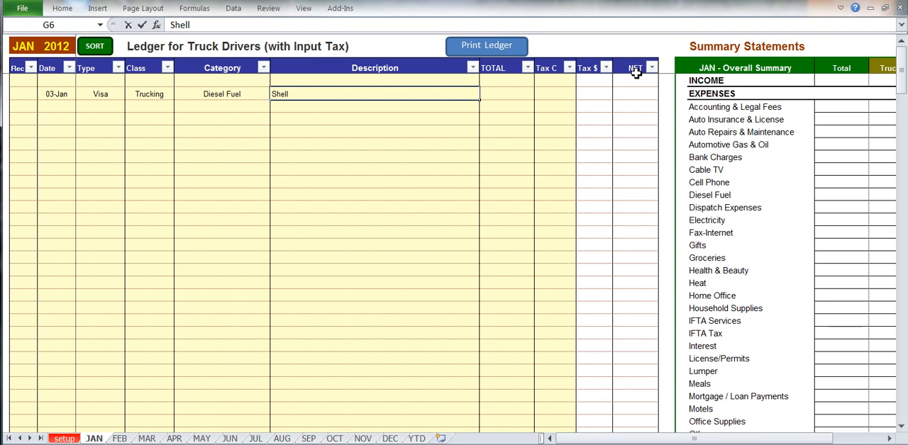
{"action": "key", "text": "Tab"}
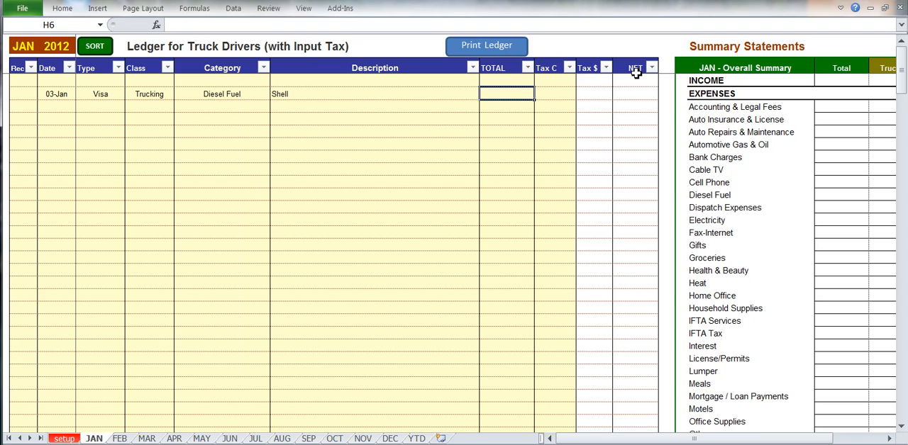
{"action": "type", "text": "380"}
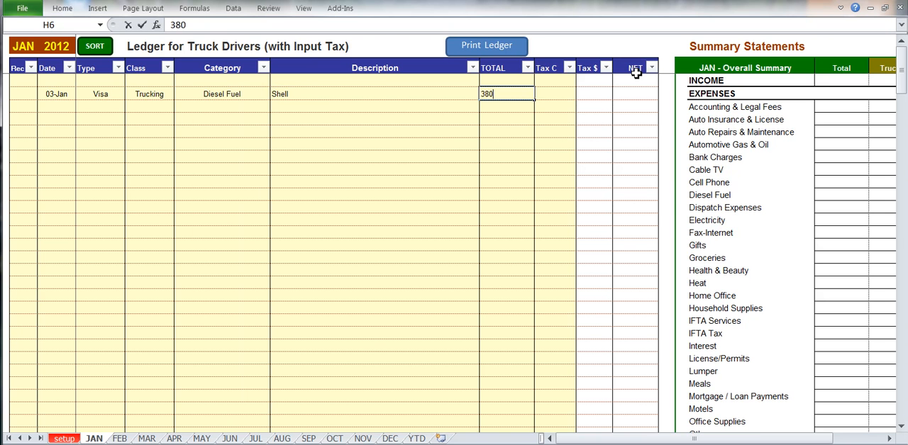
{"action": "key", "text": "Tab"}
Apply the GST tax code to the 03-Jan diesel fuel entry
{"action": "left_click", "coordinate": [581, 95]}
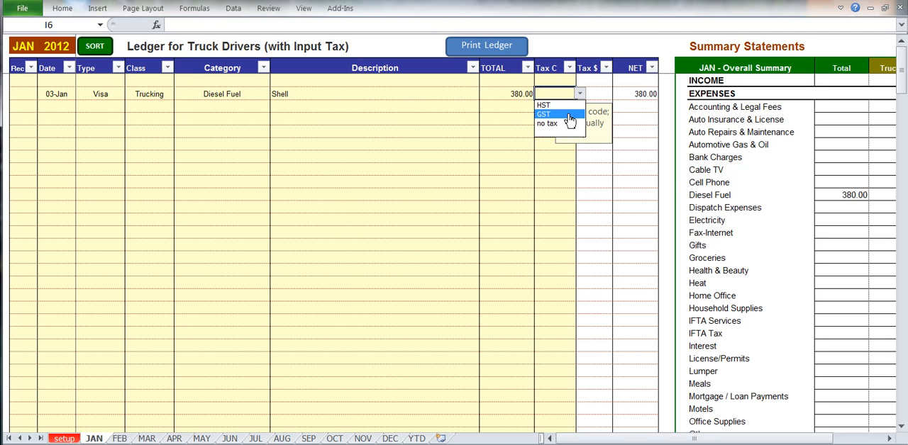
{"action": "left_click", "coordinate": [569, 114]}
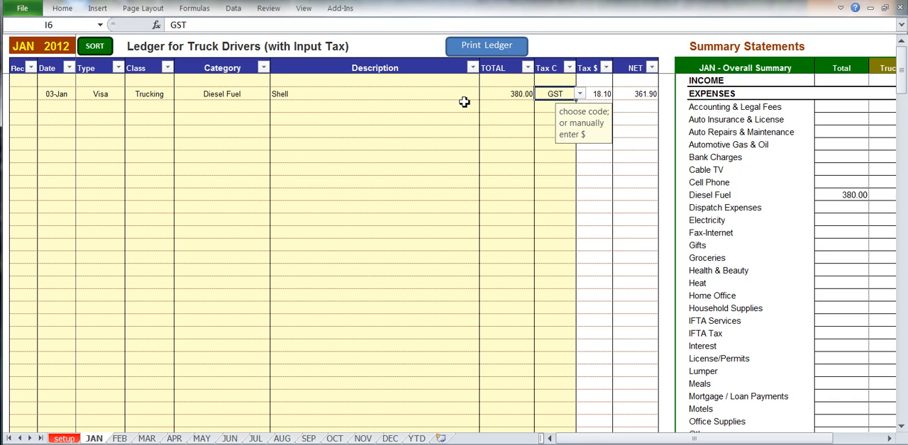
{"action": "left_click", "coordinate": [461, 104]}
{"action": "left_click", "coordinate": [564, 96]}
{"action": "left_click", "coordinate": [506, 106]}
Start a second January ledger entry dated 4-jan with Savings as its type
{"action": "left_click", "coordinate": [72, 110]}
{"action": "type", "text": "4-jan"}
{"action": "key", "text": "Tab"}
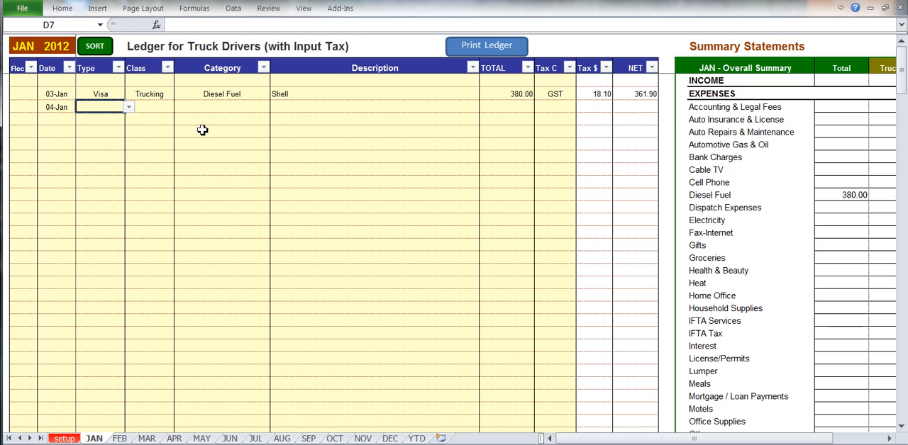
{"action": "left_click", "coordinate": [128, 106]}
{"action": "left_click", "coordinate": [92, 136]}
Assign the 04-Jan entry the Trucking class and the INCOME category
{"action": "left_click", "coordinate": [170, 109]}
{"action": "left_click", "coordinate": [176, 108]}
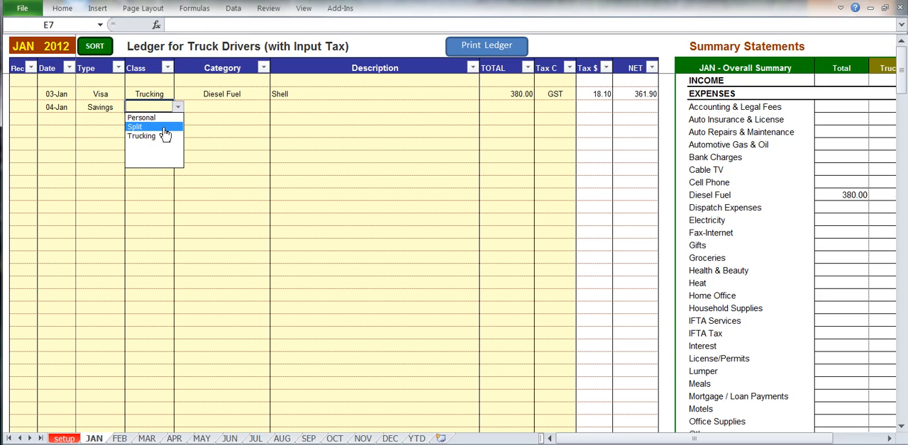
{"action": "left_click", "coordinate": [167, 136]}
{"action": "left_click", "coordinate": [243, 107]}
{"action": "left_click", "coordinate": [272, 108]}
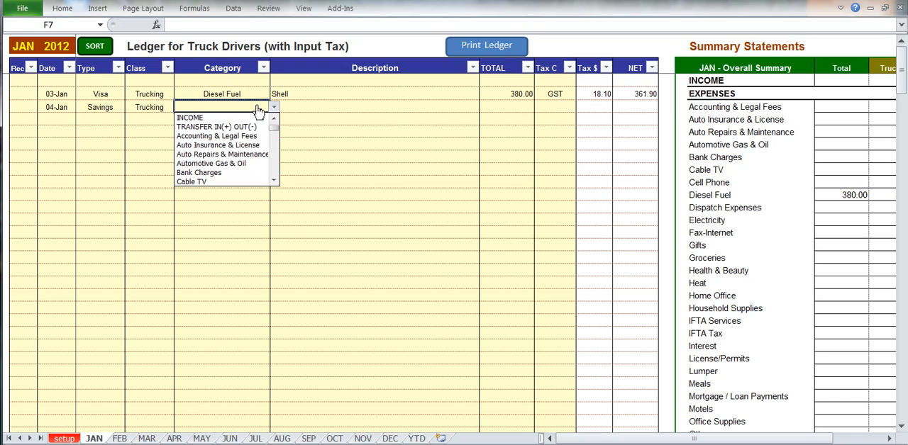
{"action": "left_click", "coordinate": [254, 117]}
Describe the 04-Jan income entry as Payment and enter a total of 4200
{"action": "left_click", "coordinate": [304, 106]}
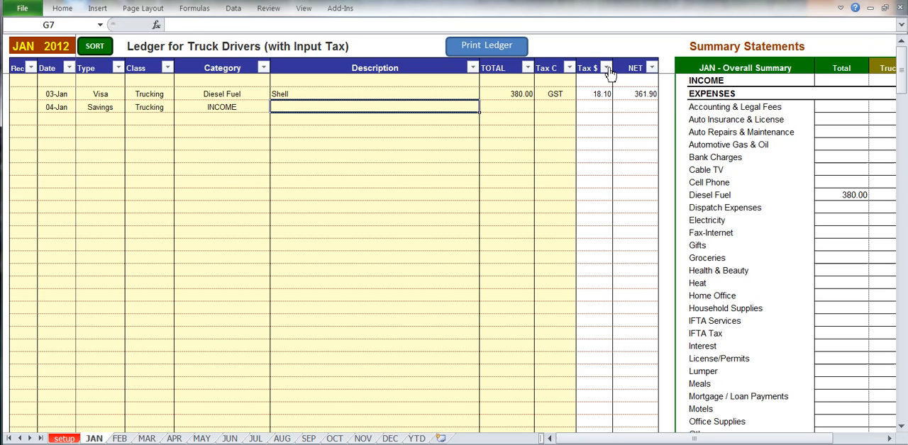
{"action": "type", "text": "POa"}
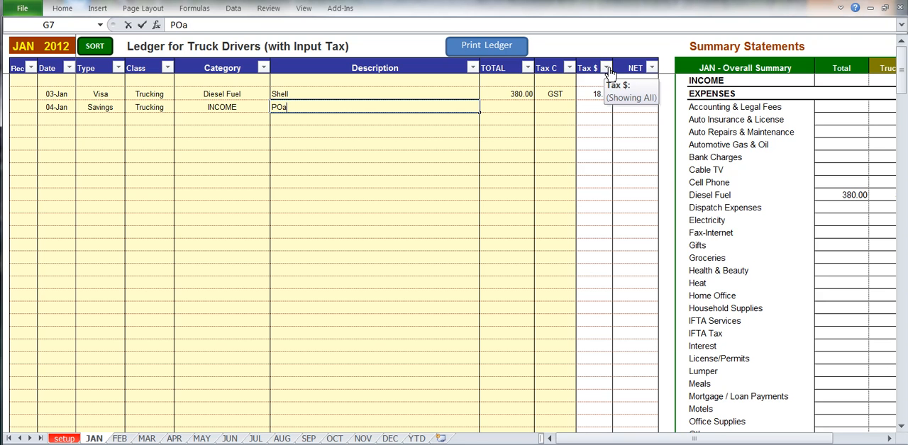
{"action": "type", "text": "yment"}
{"action": "key", "text": "Tab"}
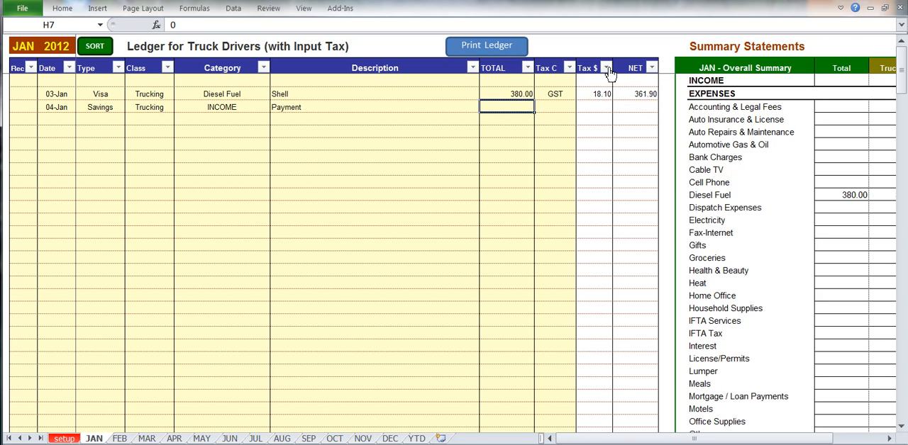
{"action": "type", "text": "4200"}
{"action": "key", "text": "Tab"}
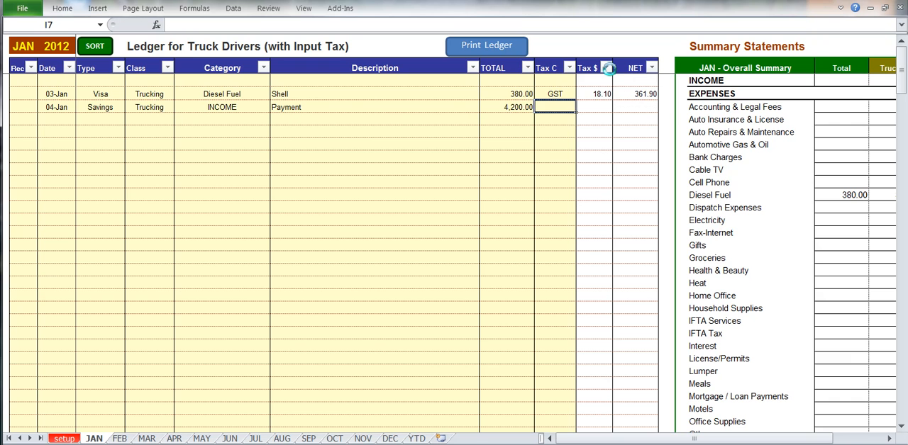
Apply the GST tax code to the 04-Jan income entry
{"action": "left_click", "coordinate": [579, 107]}
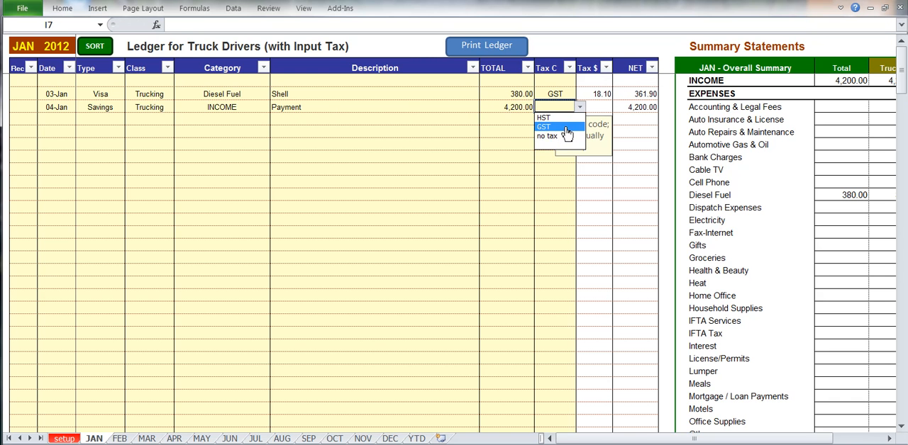
{"action": "left_click", "coordinate": [566, 127]}
{"action": "left_click", "coordinate": [404, 132]}
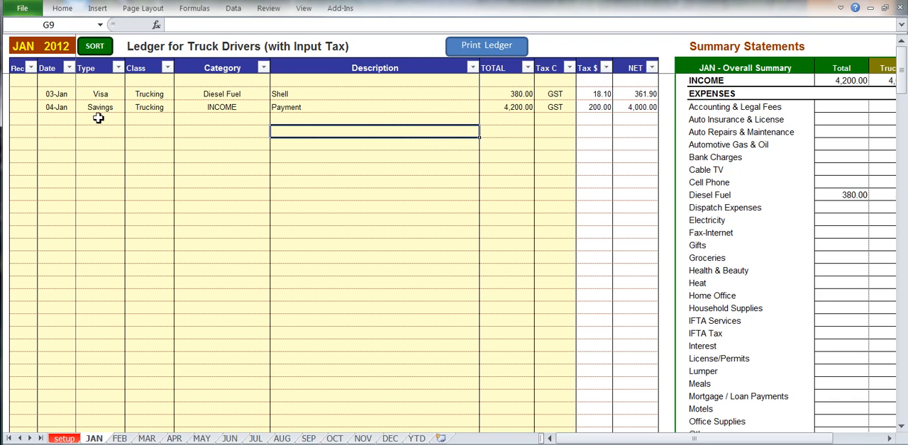
Start a third January ledger entry dated 5-jan with Visa as its type
{"action": "left_click", "coordinate": [65, 122]}
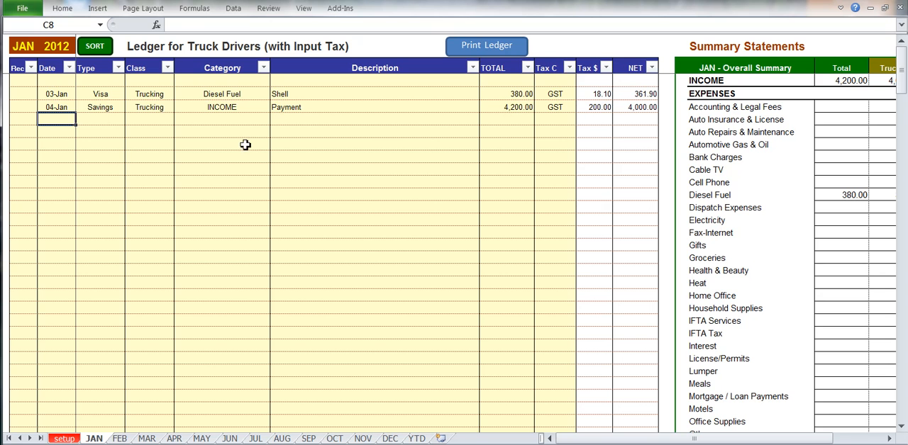
{"action": "type", "text": "5-jan"}
{"action": "key", "text": "Tab"}
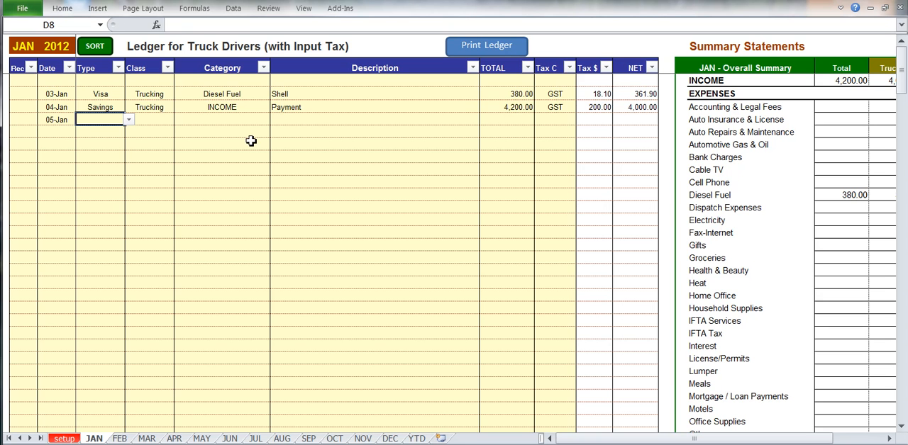
{"action": "left_click", "coordinate": [129, 122]}
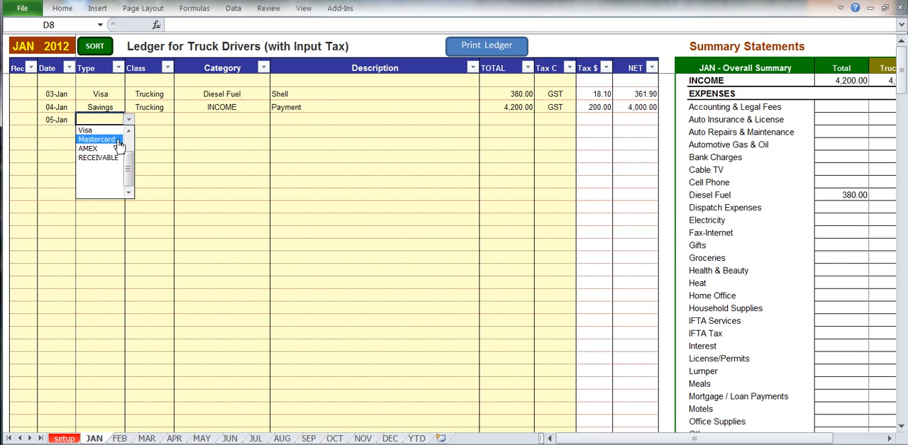
{"action": "left_click", "coordinate": [86, 130]}
Assign the 05-Jan entry the Split class and the Meals category
{"action": "left_click", "coordinate": [157, 122]}
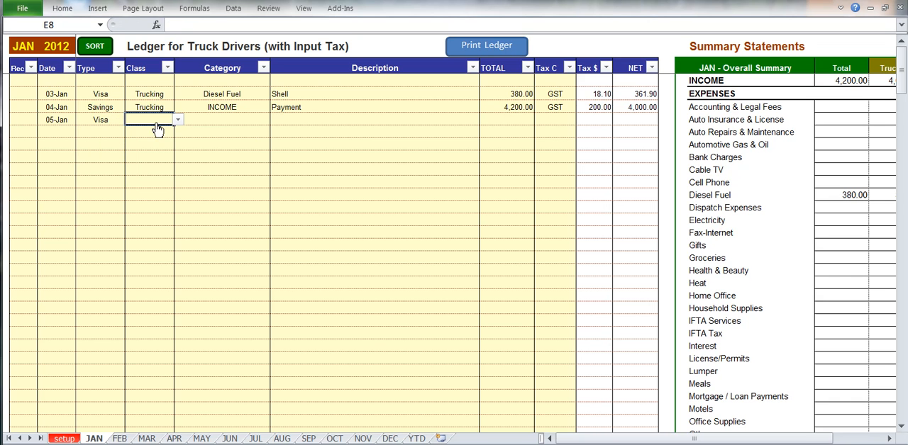
{"action": "left_click", "coordinate": [177, 121]}
{"action": "left_click", "coordinate": [167, 144]}
{"action": "left_click", "coordinate": [234, 122]}
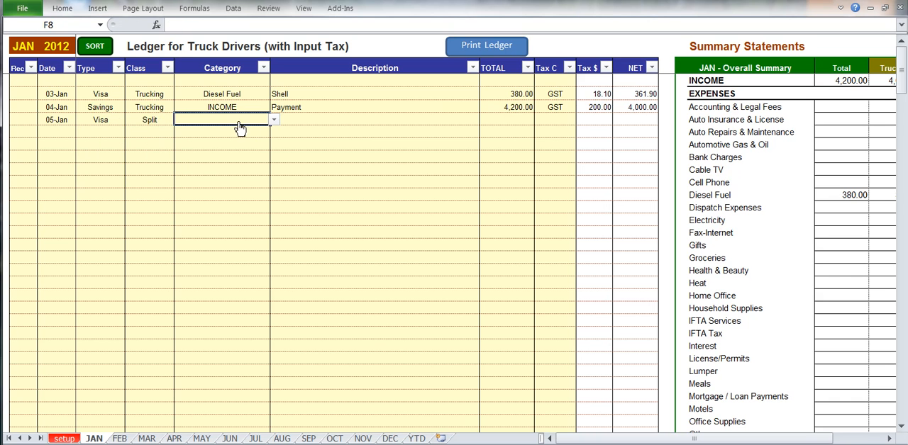
{"action": "left_click", "coordinate": [274, 120]}
{"action": "left_click_drag", "start_coordinate": [275, 147], "coordinate": [277, 170]}
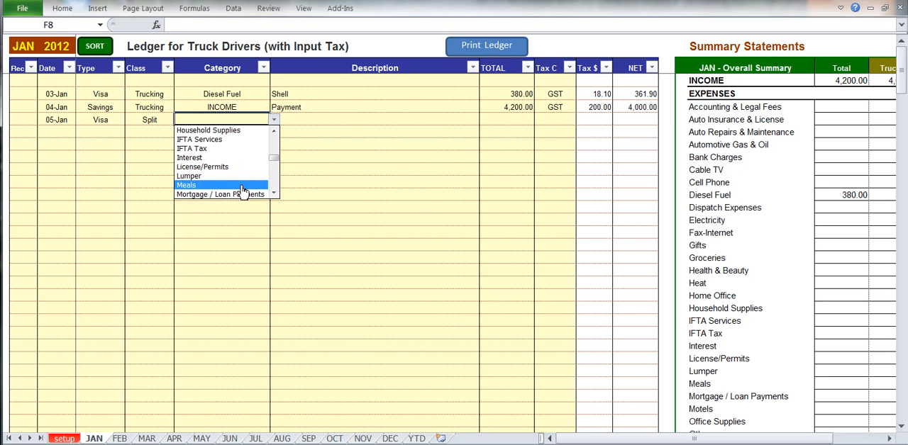
{"action": "left_click", "coordinate": [241, 186]}
Describe the 05-Jan meals entry as Denny's and enter a total of 15
{"action": "left_click", "coordinate": [312, 117]}
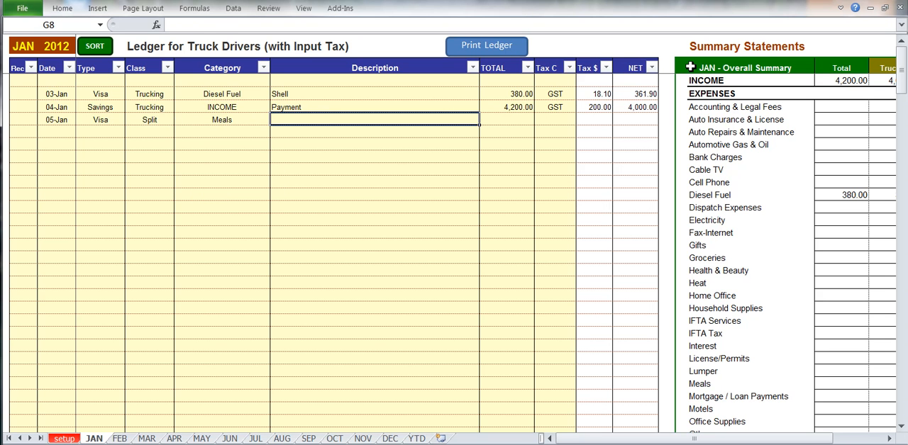
{"action": "type", "text": "Denny's"}
{"action": "key", "text": "Tab"}
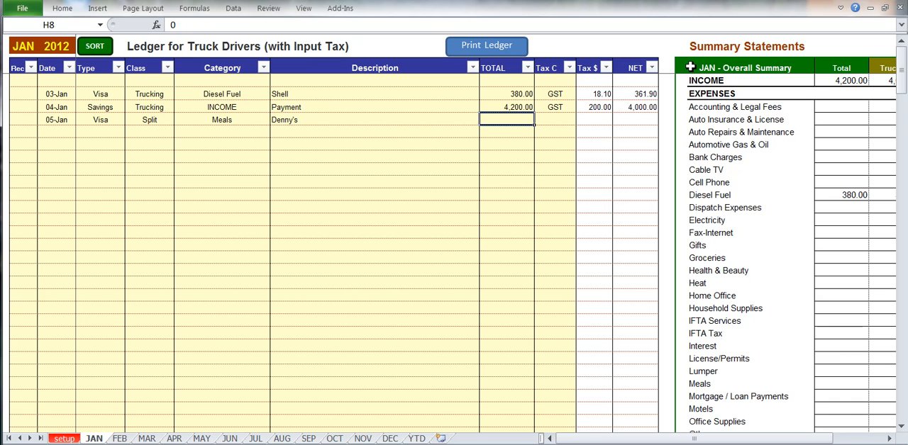
{"action": "type", "text": "15"}
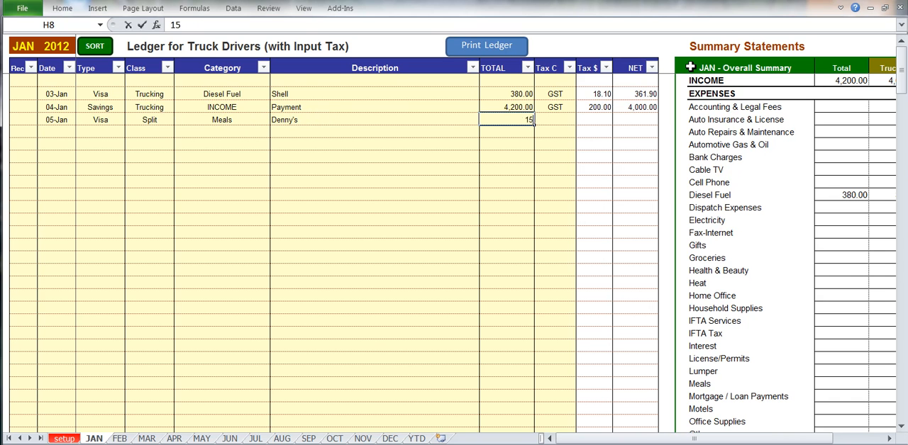
Apply the GST tax code to the 05-Jan meals entry
{"action": "key", "text": "Tab"}
{"action": "left_click", "coordinate": [580, 119]}
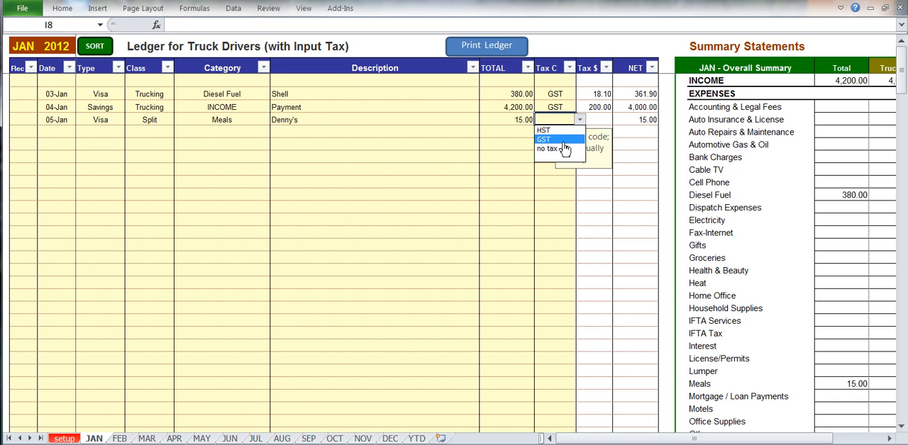
{"action": "left_click", "coordinate": [562, 140]}
Examine how the entries feed January's overall, trucking-only, input tax and payment type summaries, and return to the ledger entries
{"action": "left_click_drag", "start_coordinate": [610, 439], "coordinate": [654, 443]}
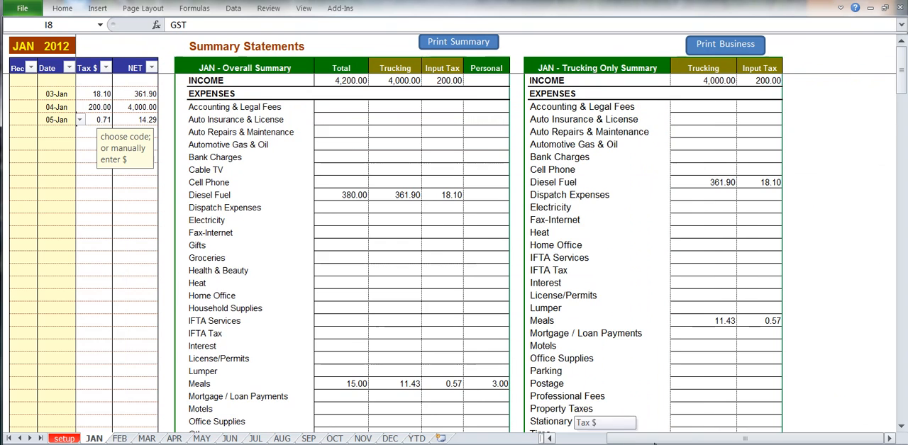
{"action": "scroll", "coordinate": [638, 239], "scroll_direction": "down", "scroll_amount": 9}
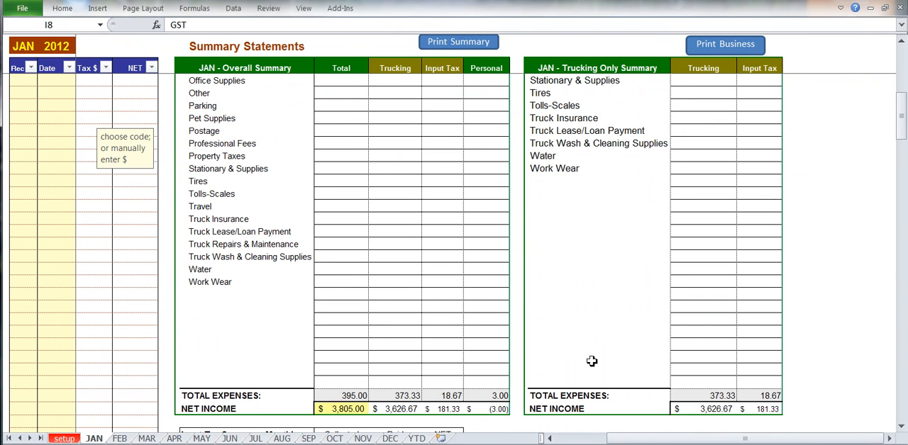
{"action": "scroll", "coordinate": [596, 383], "scroll_direction": "down", "scroll_amount": 5}
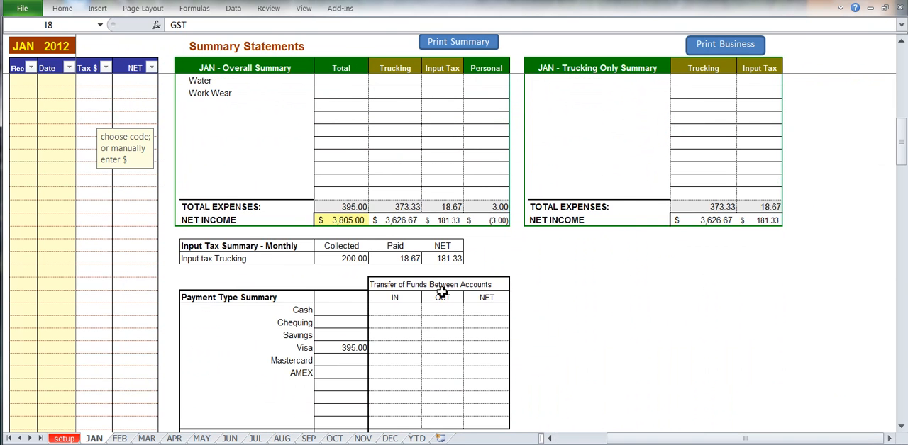
{"action": "left_click", "coordinate": [361, 268]}
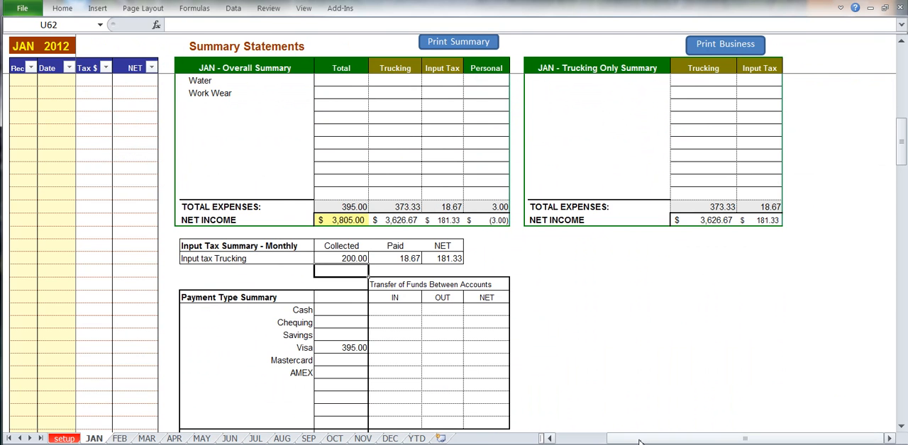
{"action": "left_click_drag", "start_coordinate": [639, 441], "coordinate": [434, 372]}
{"action": "scroll", "coordinate": [436, 369], "scroll_direction": "up", "scroll_amount": 14}
{"action": "scroll", "coordinate": [644, 339], "scroll_direction": "down", "scroll_amount": 8}
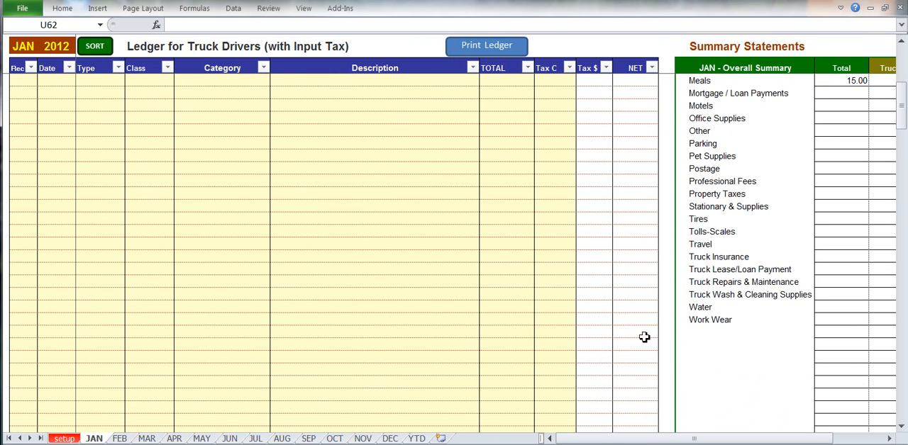
{"action": "scroll", "coordinate": [650, 338], "scroll_direction": "down", "scroll_amount": 5}
{"action": "scroll", "coordinate": [455, 351], "scroll_direction": "up", "scroll_amount": 4}
{"action": "scroll", "coordinate": [456, 351], "scroll_direction": "up", "scroll_amount": 9}
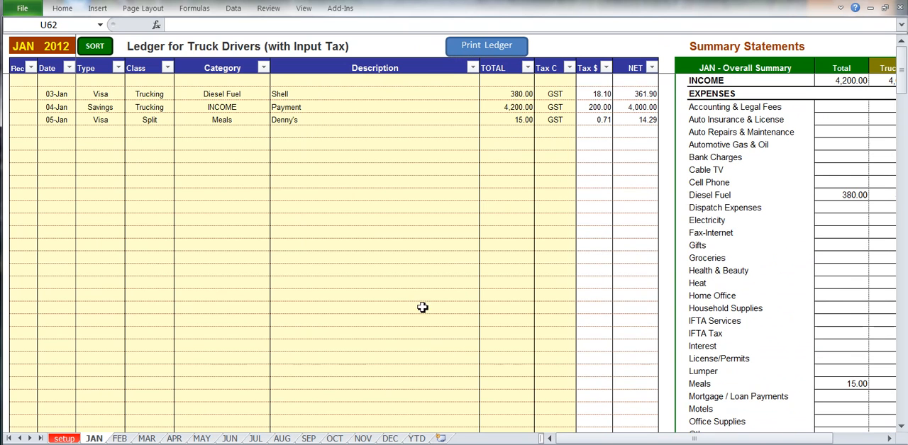
Mark the 03-Jan and 04-Jan entries with x in the Rec column
{"action": "left_click", "coordinate": [24, 97]}
{"action": "key", "text": "alt+Down"}
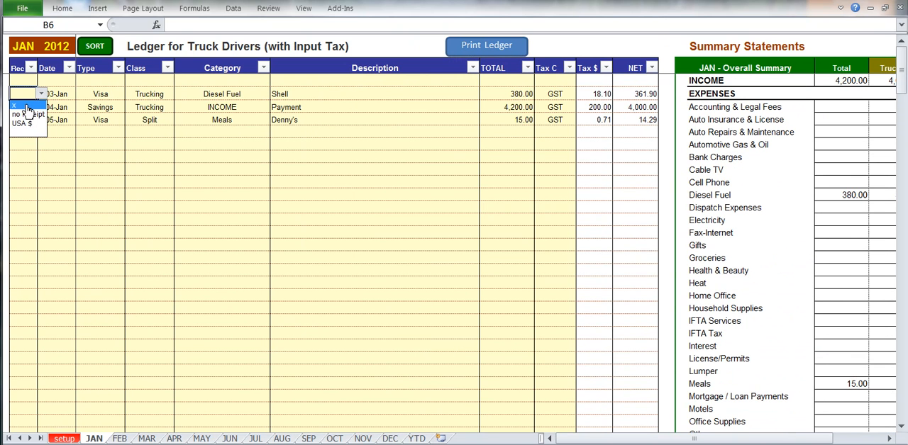
{"action": "left_click", "coordinate": [27, 107]}
{"action": "left_click", "coordinate": [25, 111]}
{"action": "key", "text": "alt+Down"}
{"action": "left_click", "coordinate": [26, 118]}
Mark the 05-Jan entry as USA $ in the Rec column and select its total
{"action": "left_click", "coordinate": [26, 117]}
{"action": "key", "text": "alt+Down"}
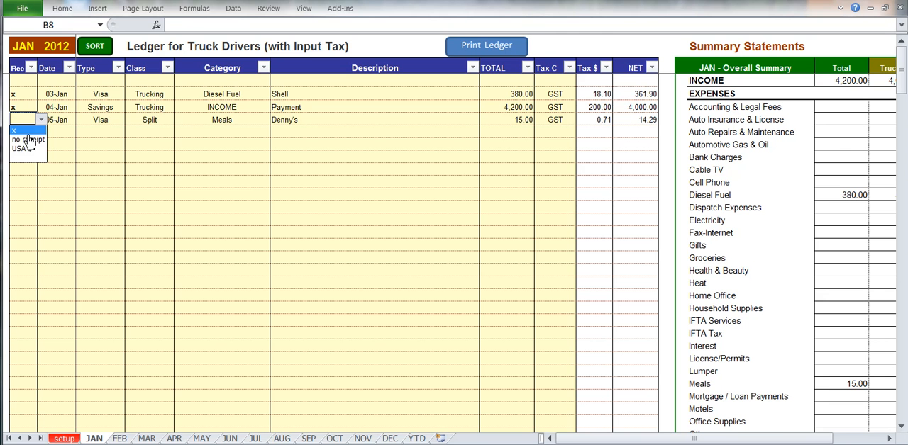
{"action": "left_click", "coordinate": [29, 150]}
{"action": "left_click", "coordinate": [62, 119]}
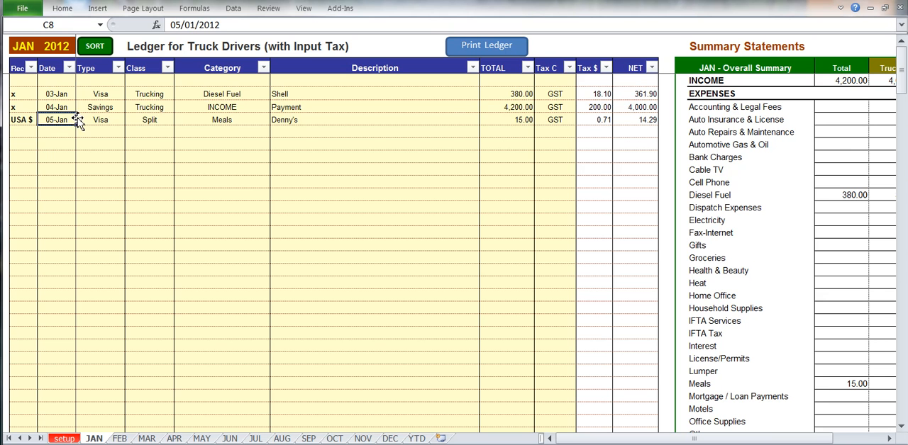
{"action": "left_click", "coordinate": [508, 120]}
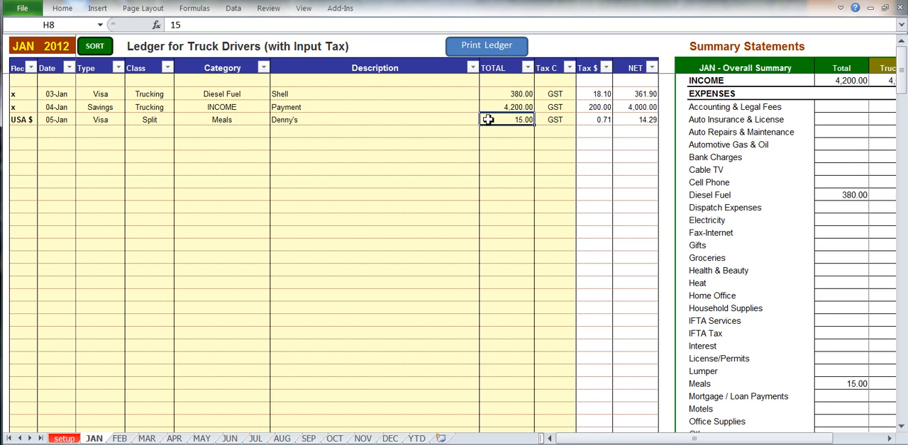
Set the 05-Jan entry's Rec value to x
{"action": "left_click", "coordinate": [26, 119]}
{"action": "key", "text": "alt+Down"}
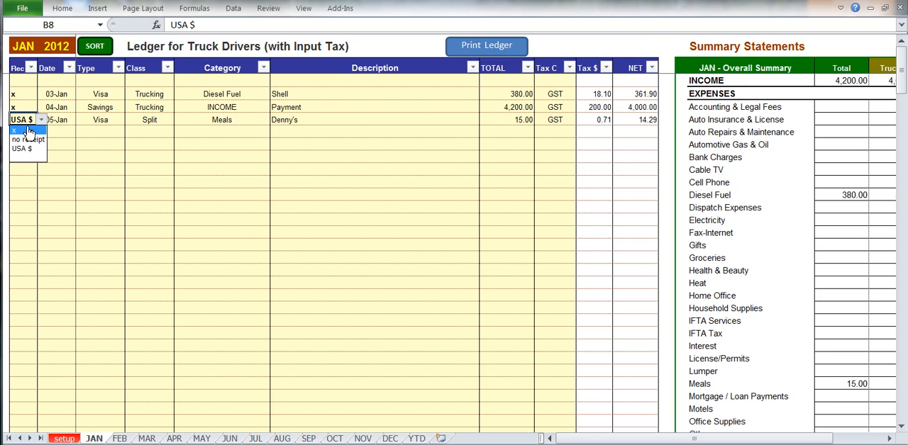
{"action": "left_click", "coordinate": [28, 131]}
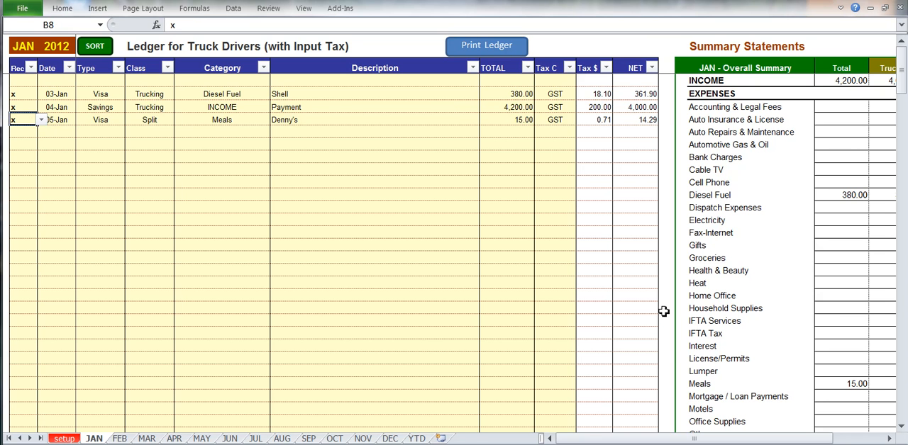
{"action": "scroll", "coordinate": [663, 311], "scroll_direction": "down", "scroll_amount": 15}
{"action": "left_click", "coordinate": [694, 310]}
{"action": "scroll", "coordinate": [314, 227], "scroll_direction": "up", "scroll_amount": 15}
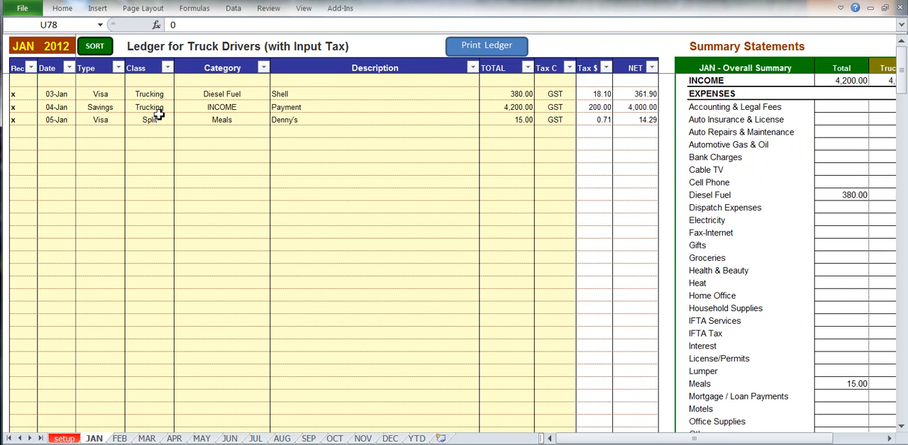